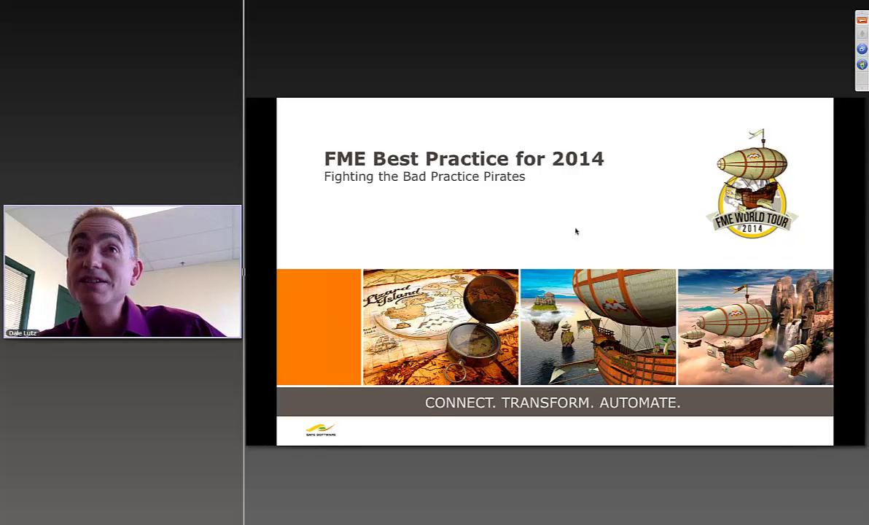
Step through four slides, past Bad FME Practices, to the Best Practices five-categories slide
key("Right")
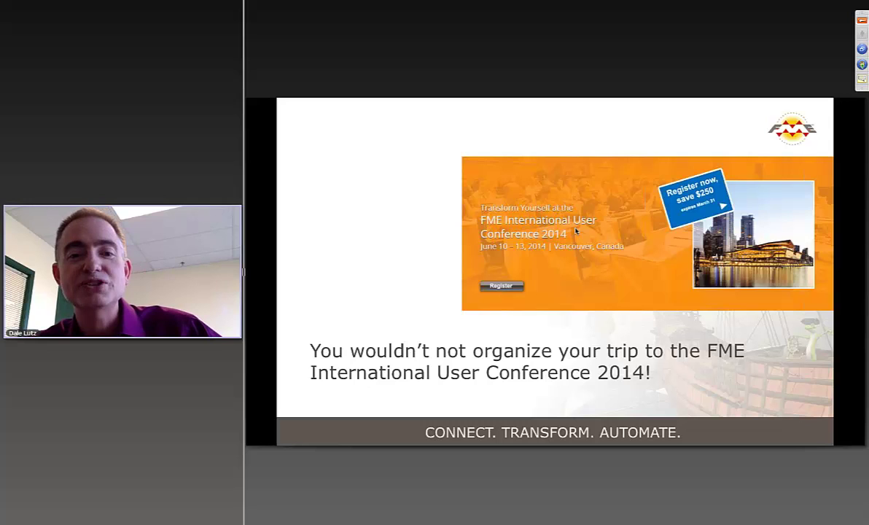
key("Right")
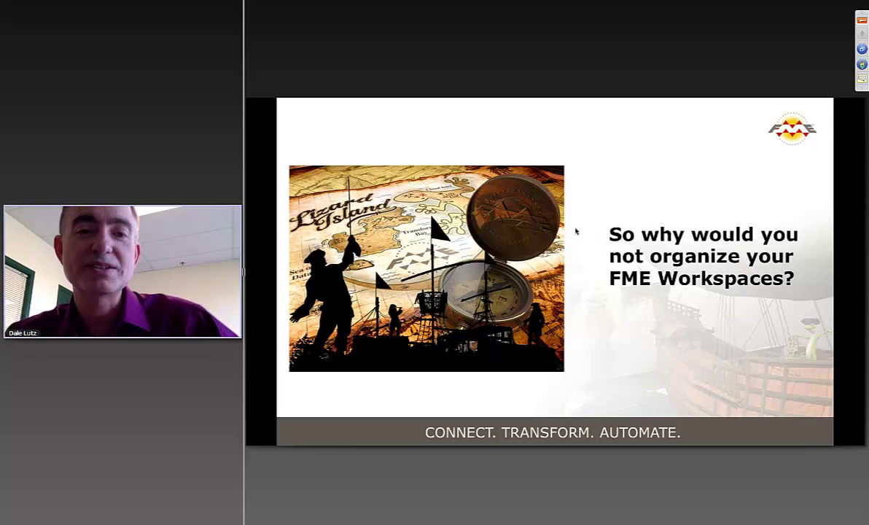
key("Right")
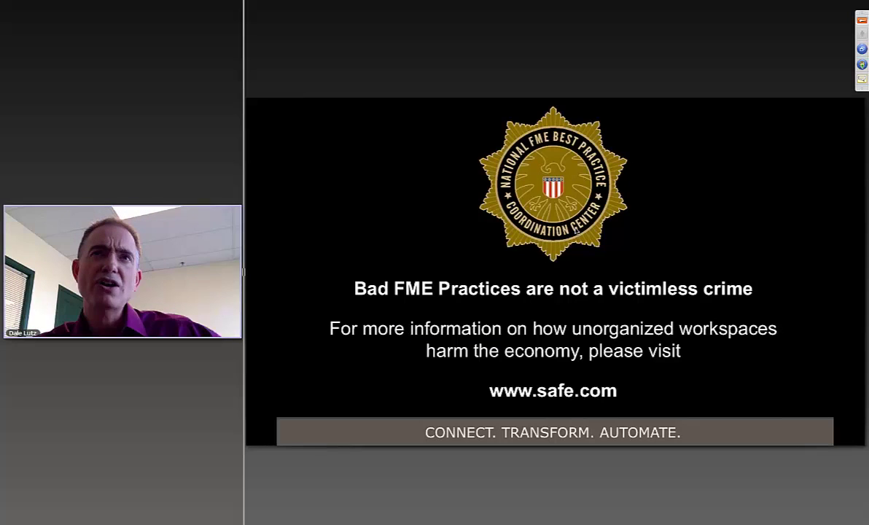
key("Right")
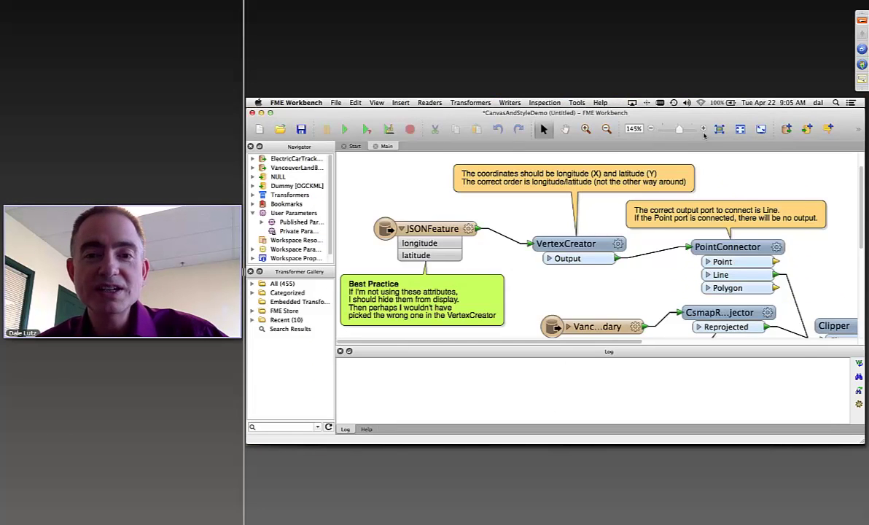
Nudge JSONFeature, VertexCreator, CsmapReprojector, PointConnector and their notes into neat alignment
left_click_drag(427, 229, 423, 221)
left_click(567, 244)
left_click_drag(567, 243, 568, 241)
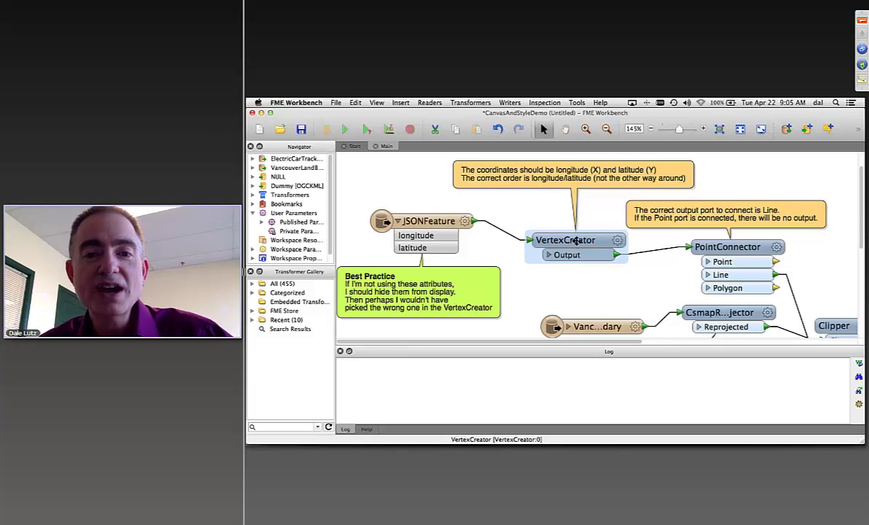
left_click_drag(578, 244, 584, 248)
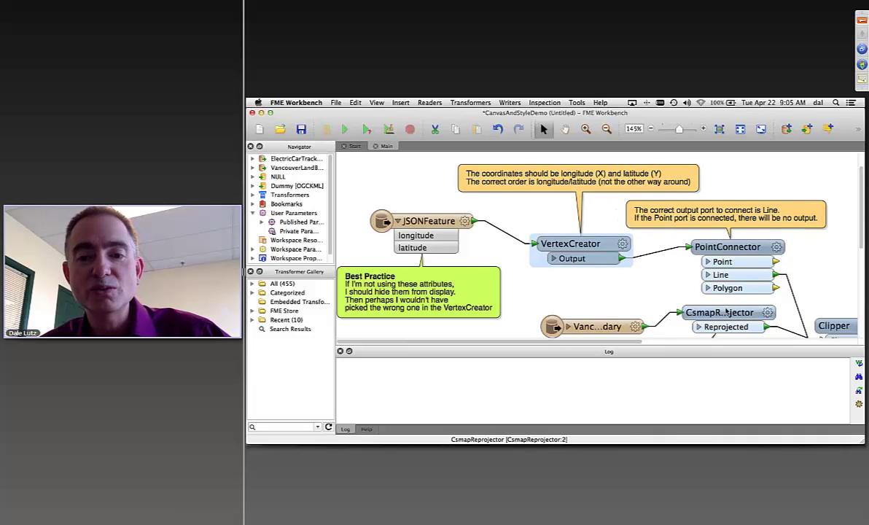
left_click_drag(725, 314, 731, 314)
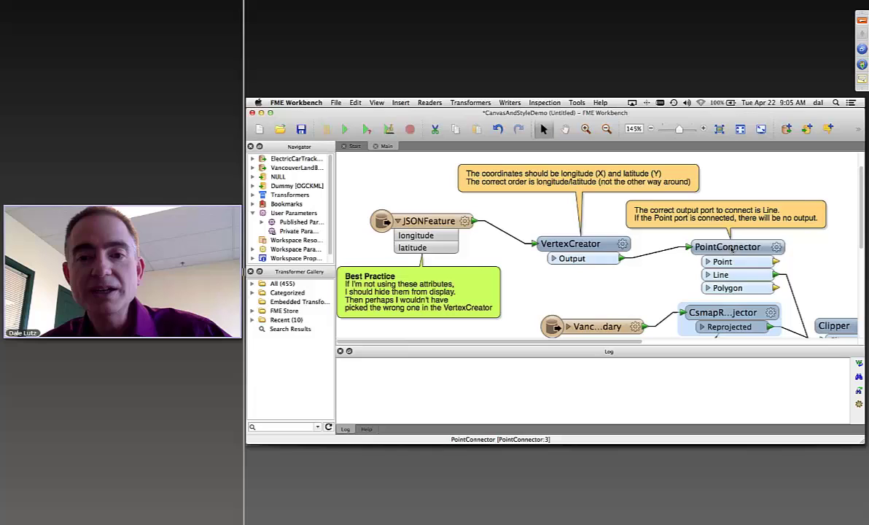
left_click_drag(726, 248, 720, 246)
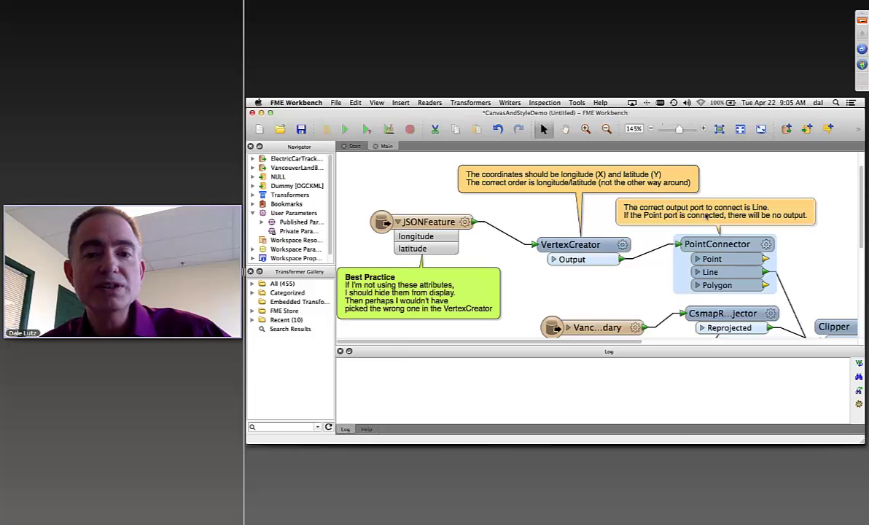
left_click_drag(706, 215, 723, 217)
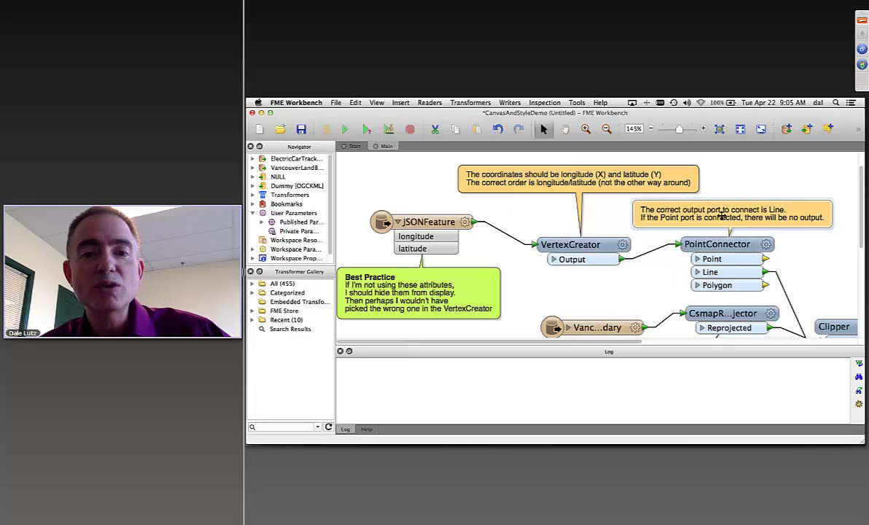
left_click_drag(649, 184, 648, 181)
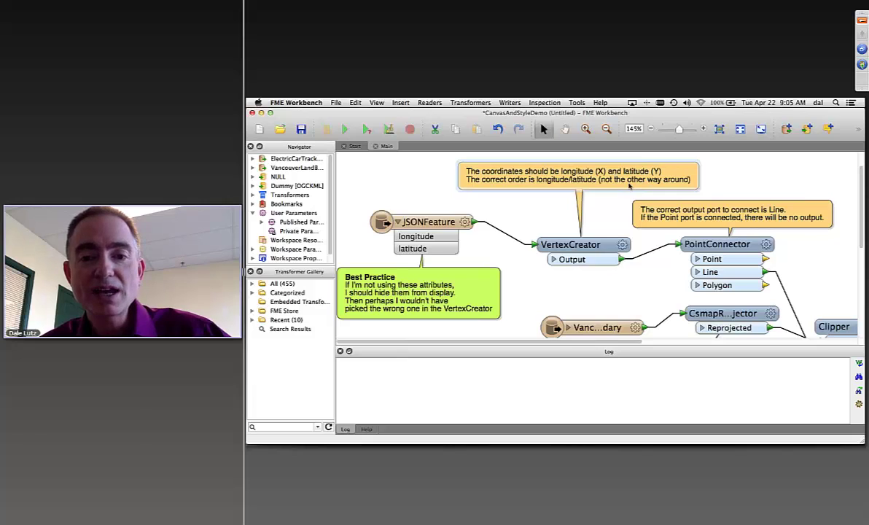
Shift the Best Practice note right, widen it, and italicize the words 'these attributes'
left_click_drag(456, 292, 478, 294)
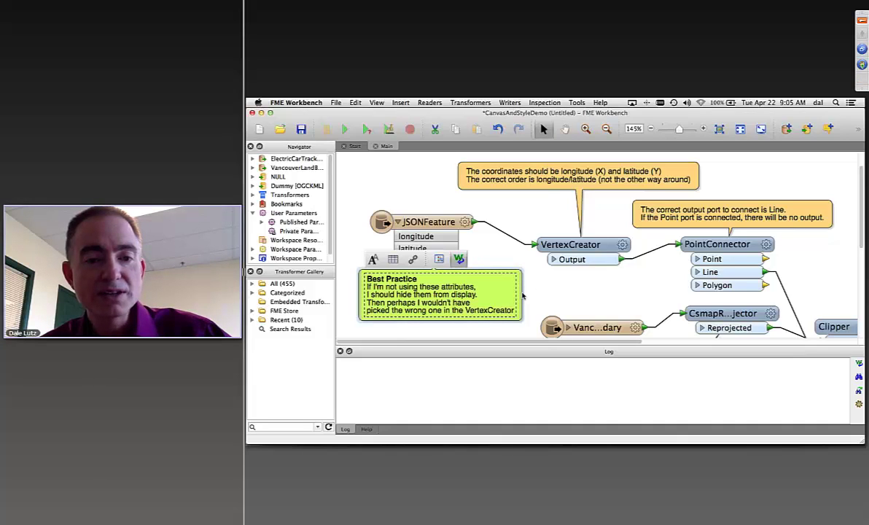
left_click_drag(519, 293, 552, 293)
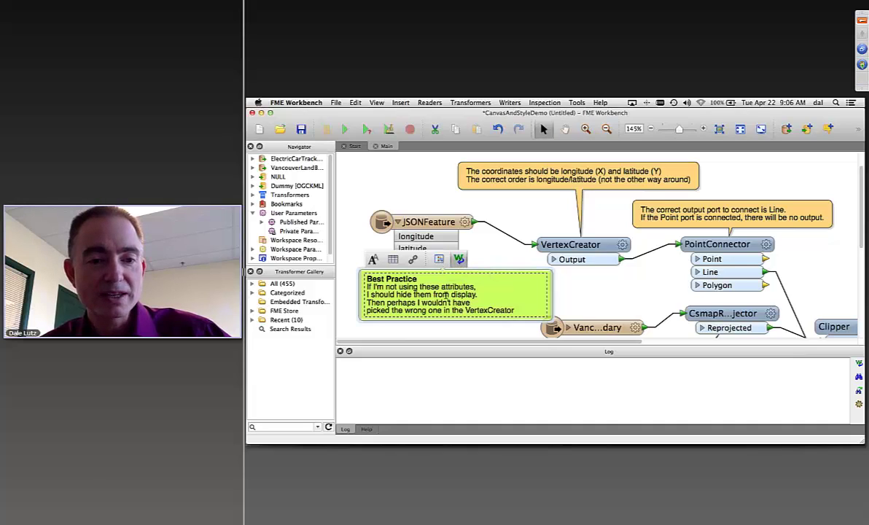
left_click(373, 260)
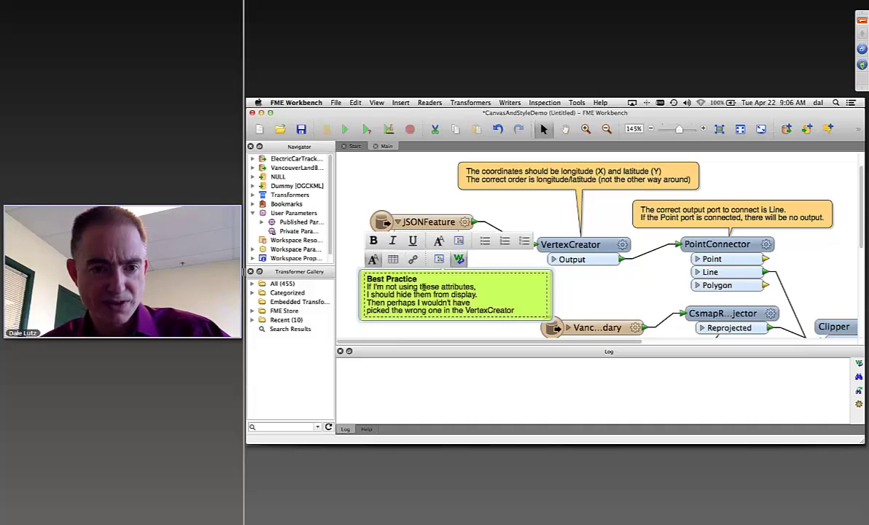
left_click_drag(420, 288, 475, 287)
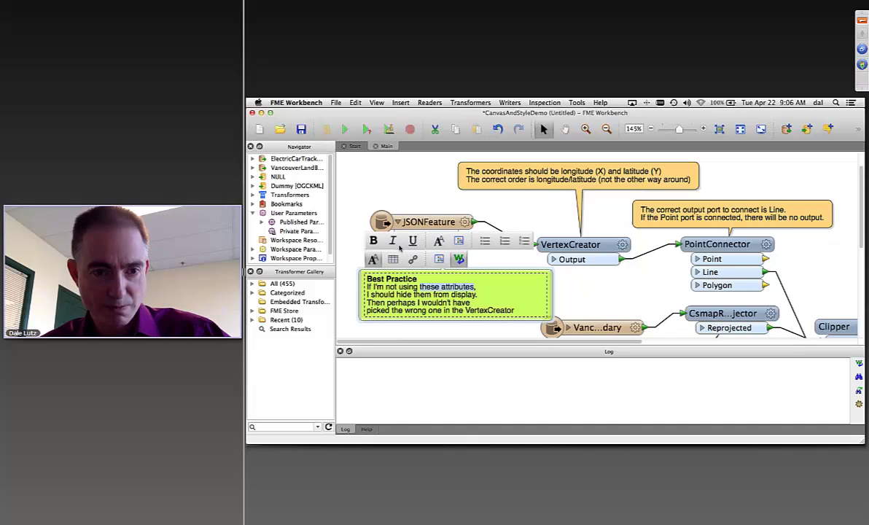
left_click(393, 241)
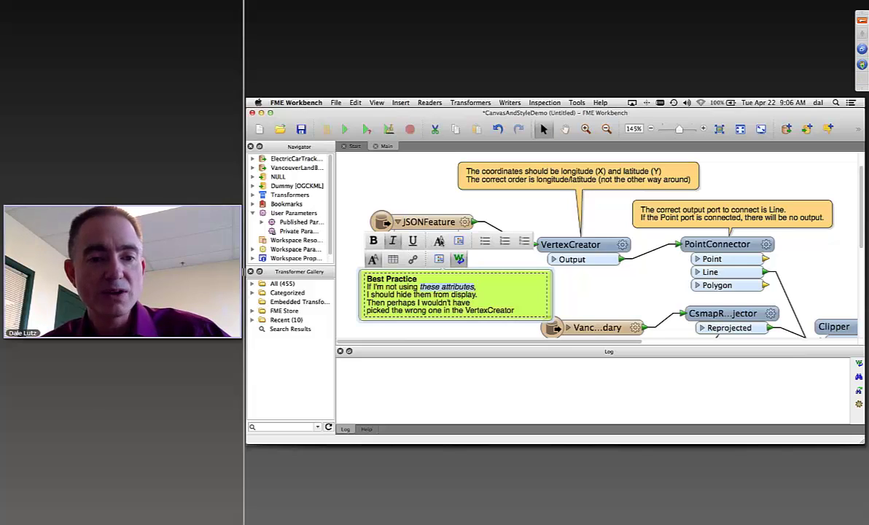
Set the selected 'these attributes' text to font size 14
left_click(439, 241)
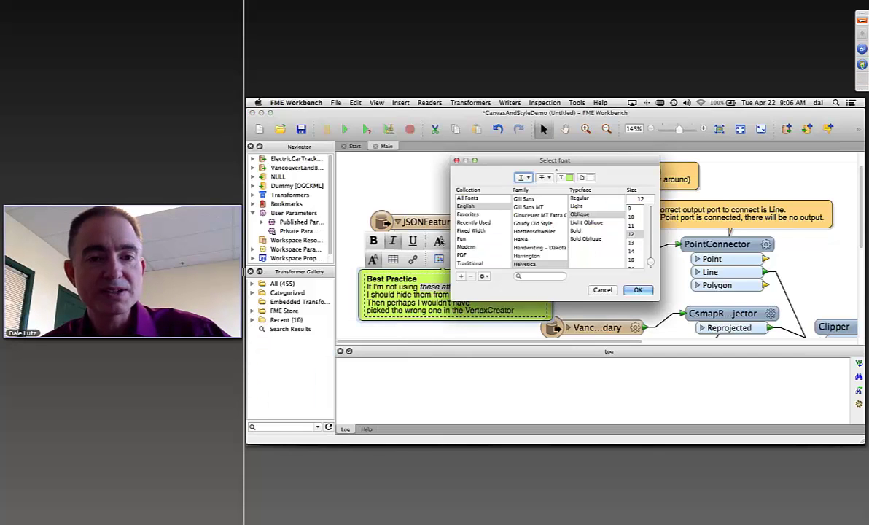
left_click(631, 251)
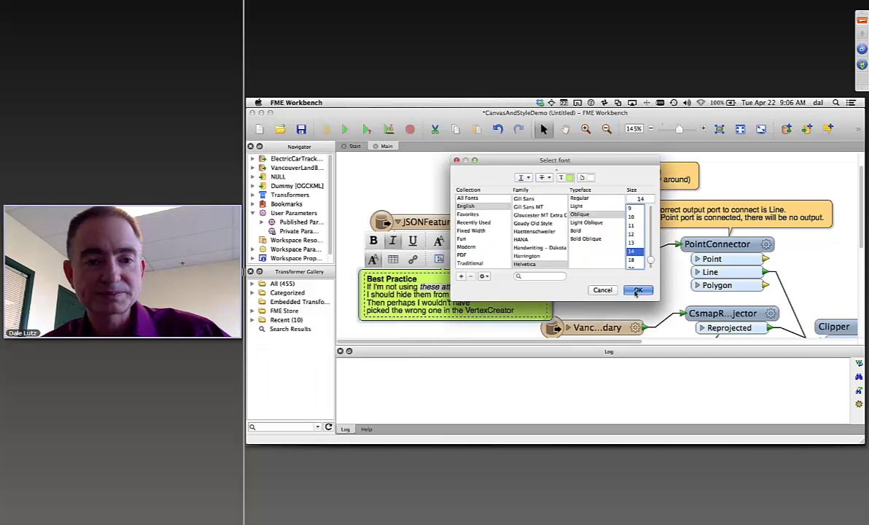
left_click(639, 289)
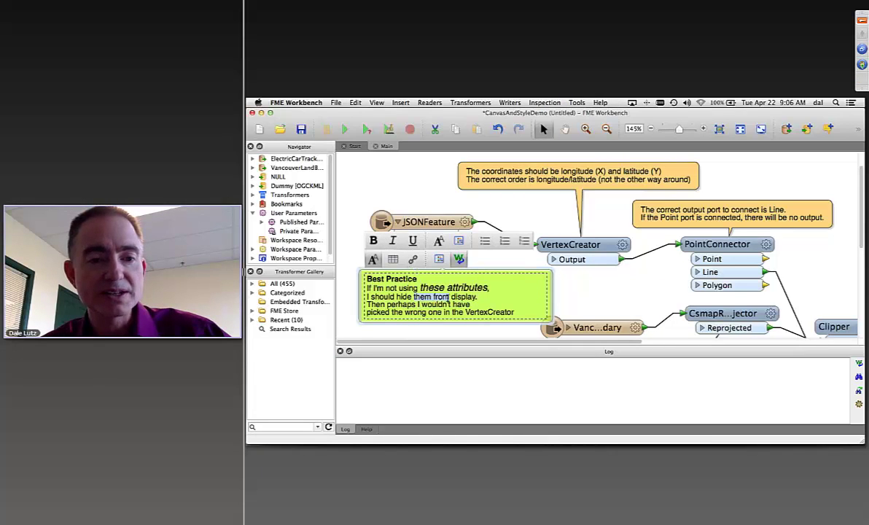
left_click(412, 259)
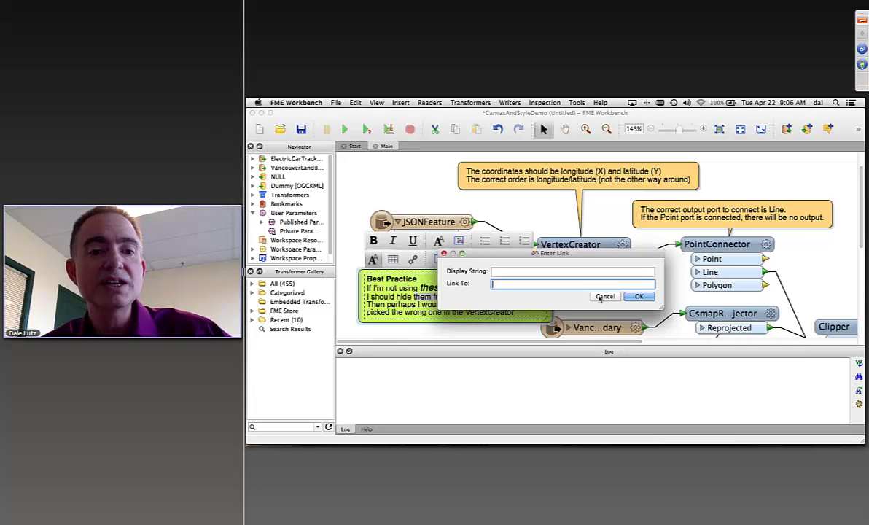
type("www.safe.com")
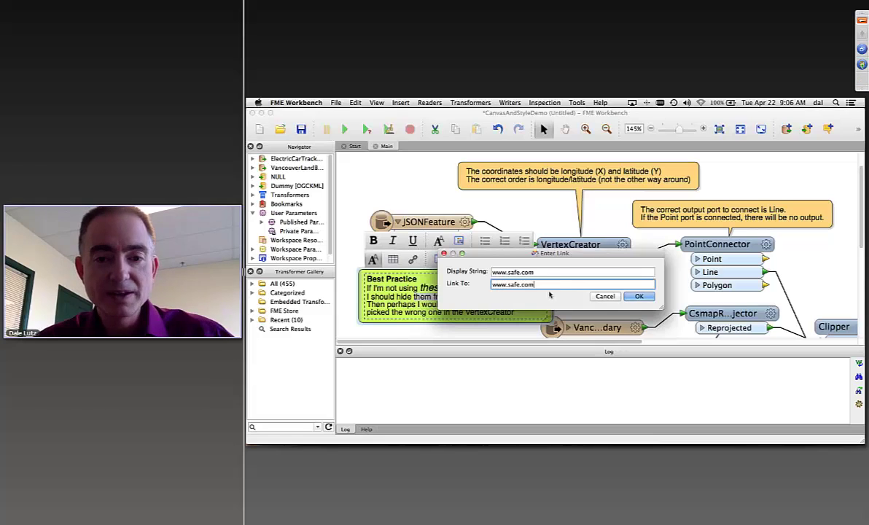
left_click(639, 296)
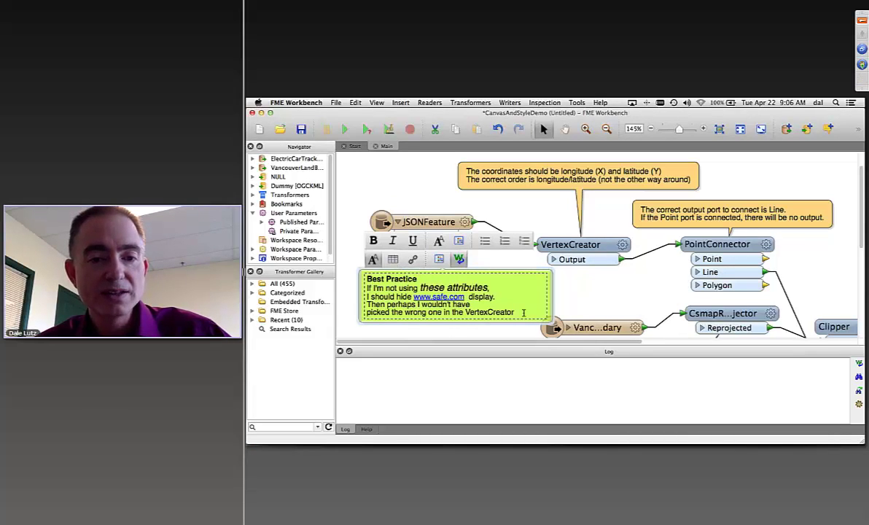
left_click(523, 313)
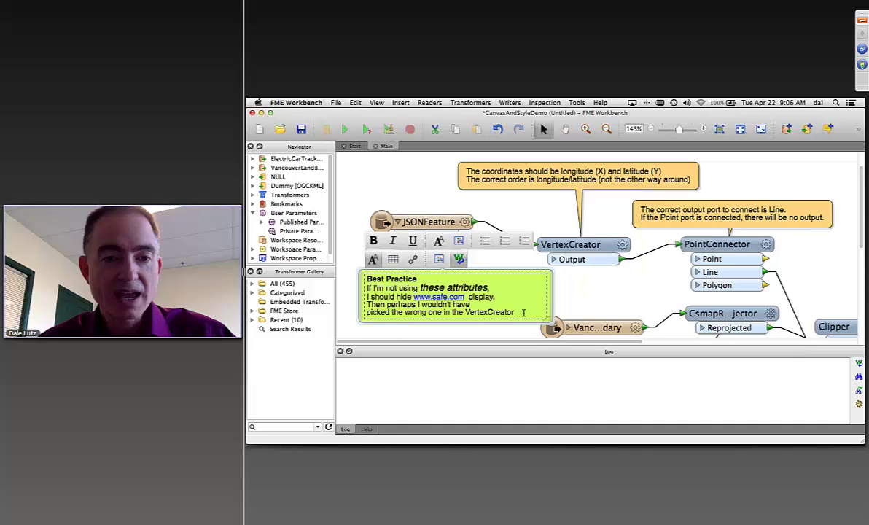
key("Return")
Enter 2 in the note's table options, then scroll to PointConnector and the Demonstrate New Annotations bookmark
left_click(388, 255)
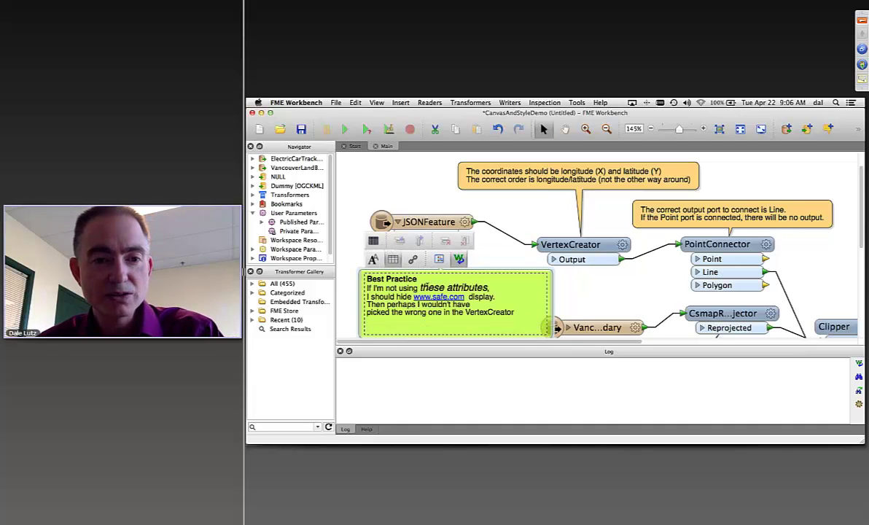
type("2")
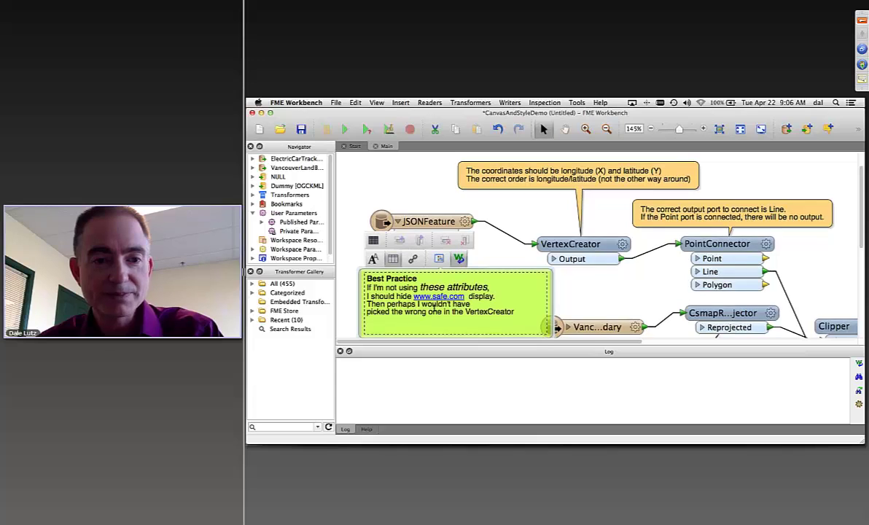
scroll(409, 277, "down", 3)
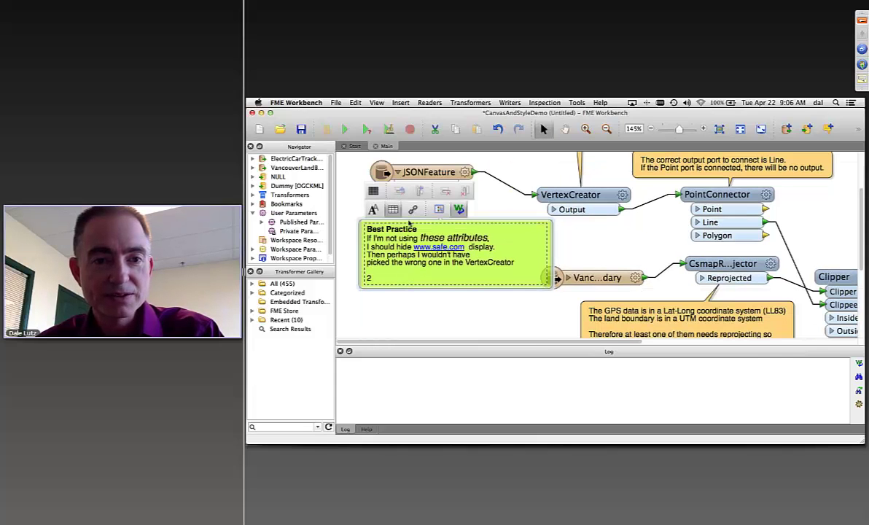
scroll(476, 281, "down", 9)
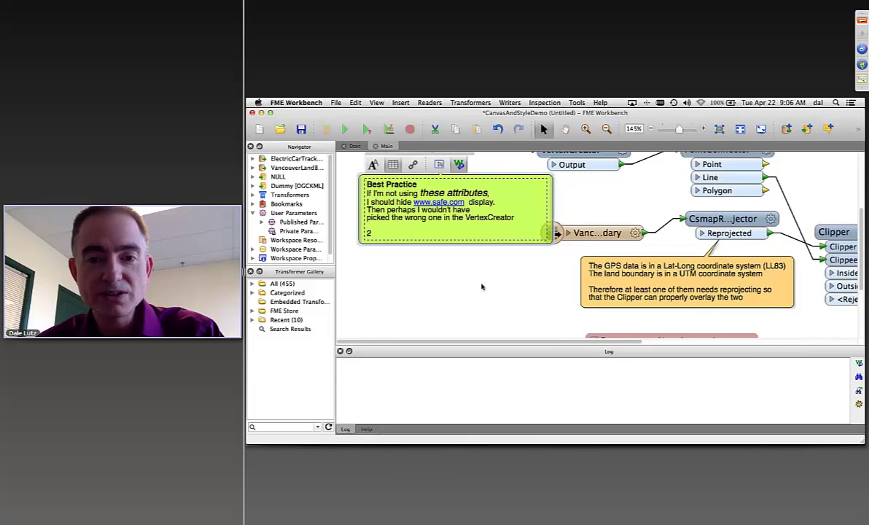
scroll(481, 287, "right", 15)
scroll(482, 287, "up", 2)
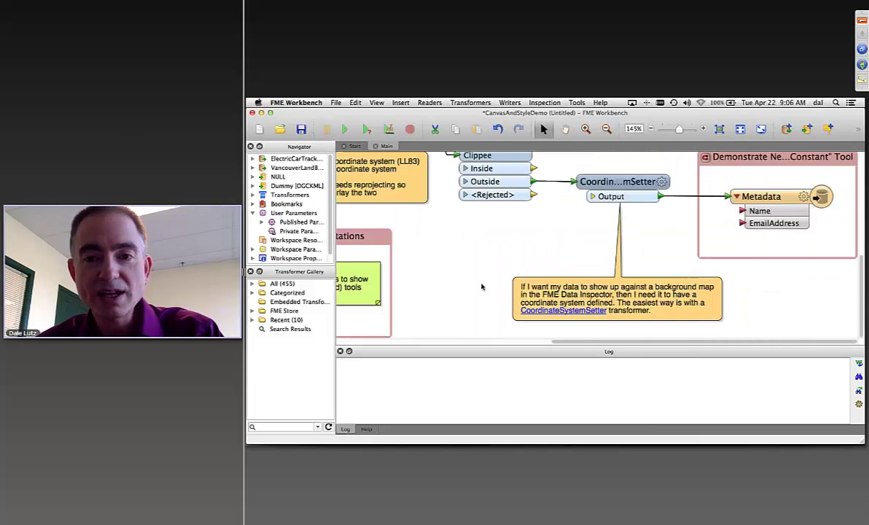
scroll(482, 287, "down", 1)
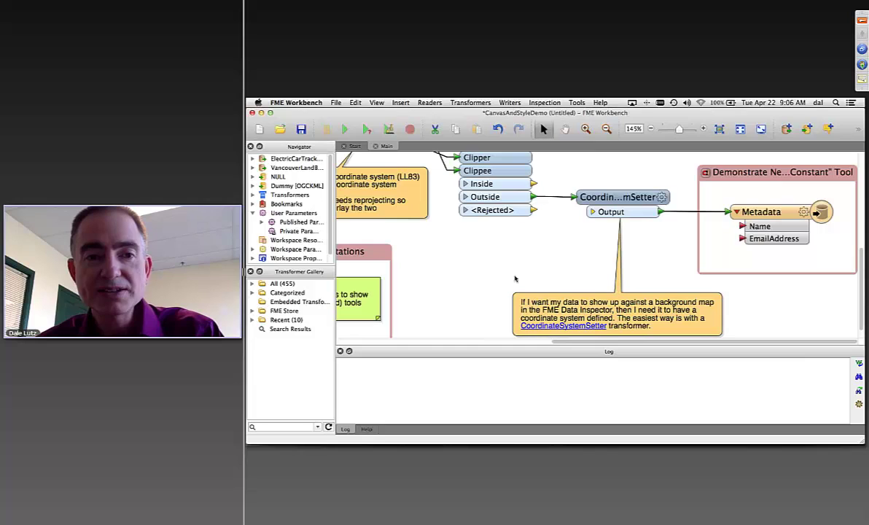
scroll(515, 277, "up", 5)
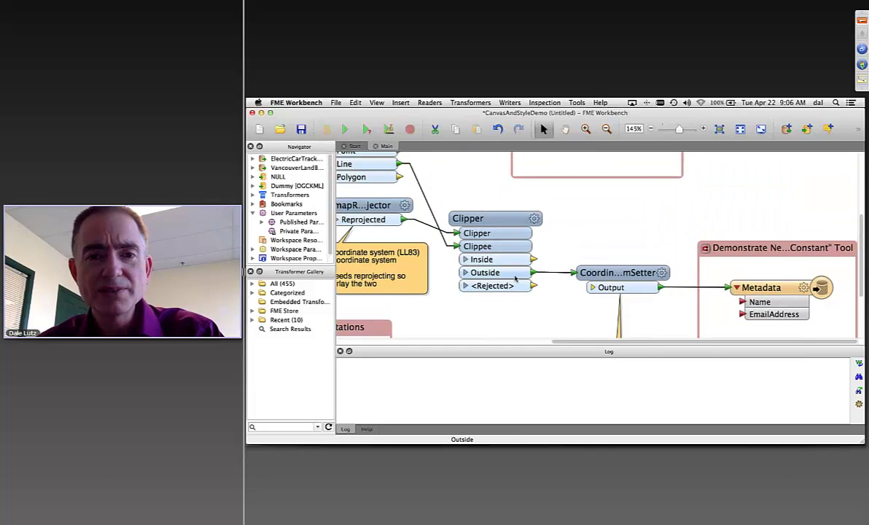
scroll(515, 278, "up", 6)
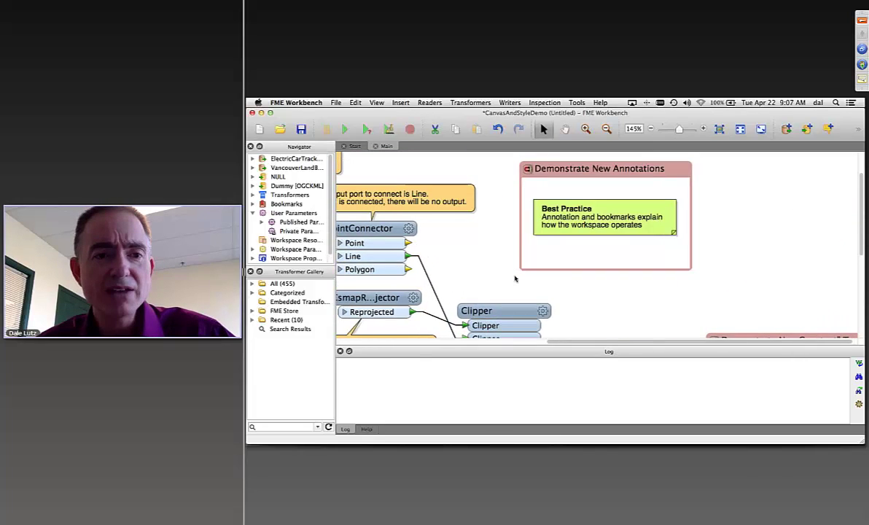
scroll(515, 278, "left", 5)
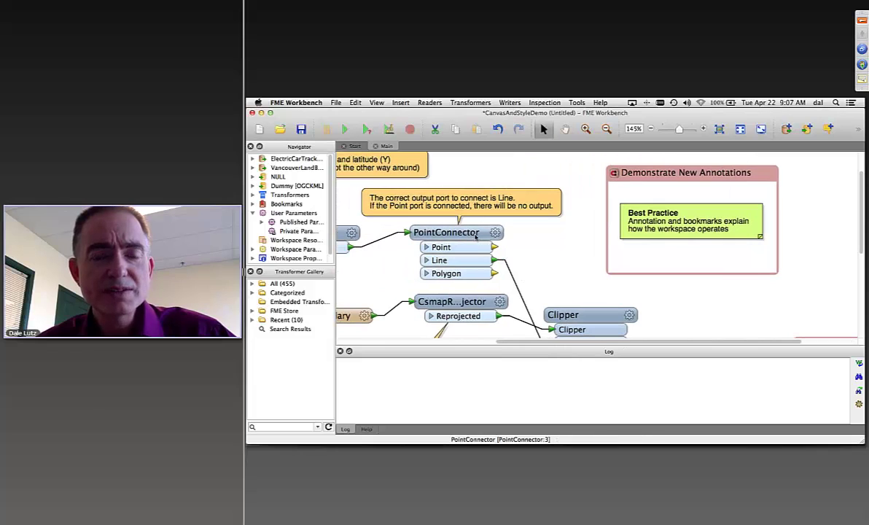
Move the Clipper up to the right and delete the Demonstrate New Annotations bookmark
mouse_move(478, 232)
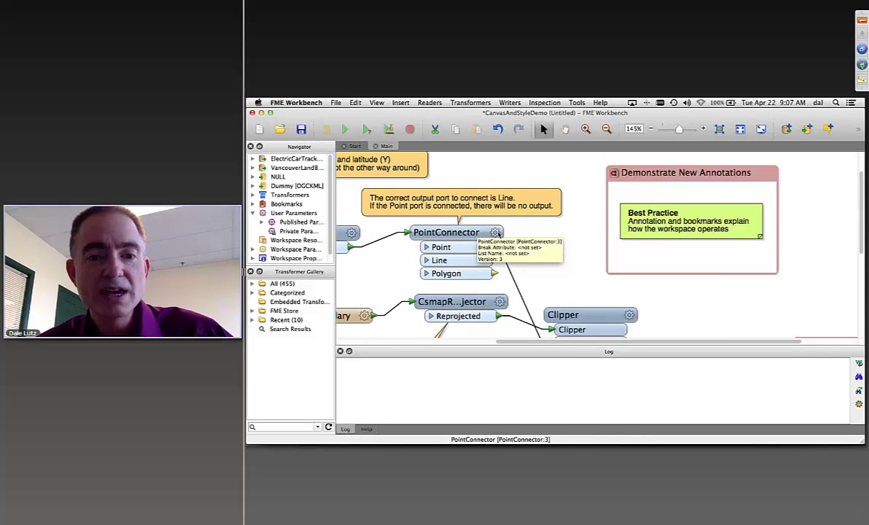
mouse_move(581, 315)
mouse_move(581, 315)
left_mouse_down()
mouse_move(671, 283)
mouse_move(631, 295)
mouse_move(650, 278)
mouse_move(721, 273)
left_mouse_up()
left_click(757, 167)
key("Delete")
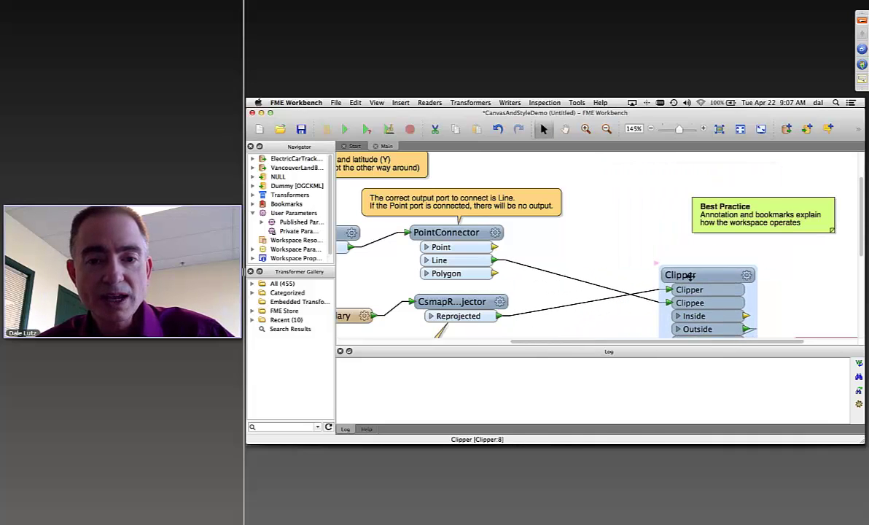
Paste a Clipper onto the Line-to-Clippee connection, then delete this first Clipper_2 attempt
left_click(563, 277)
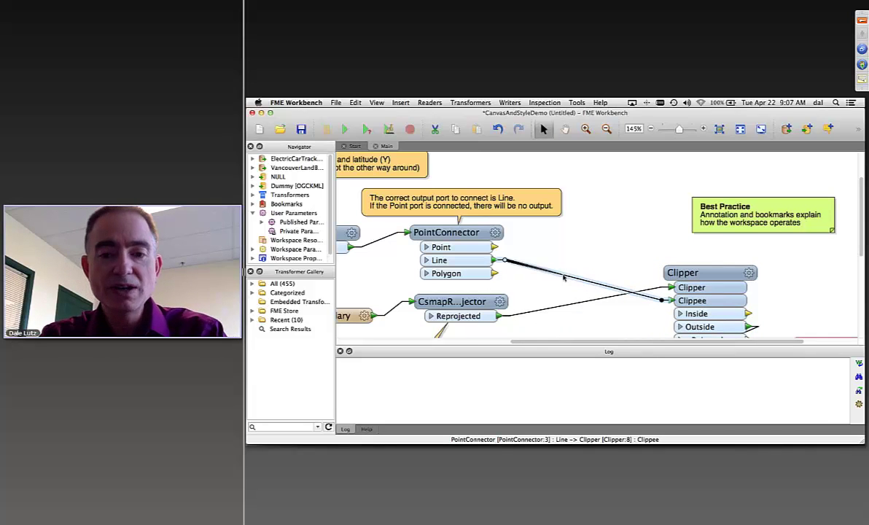
double_click(563, 276)
key("Escape")
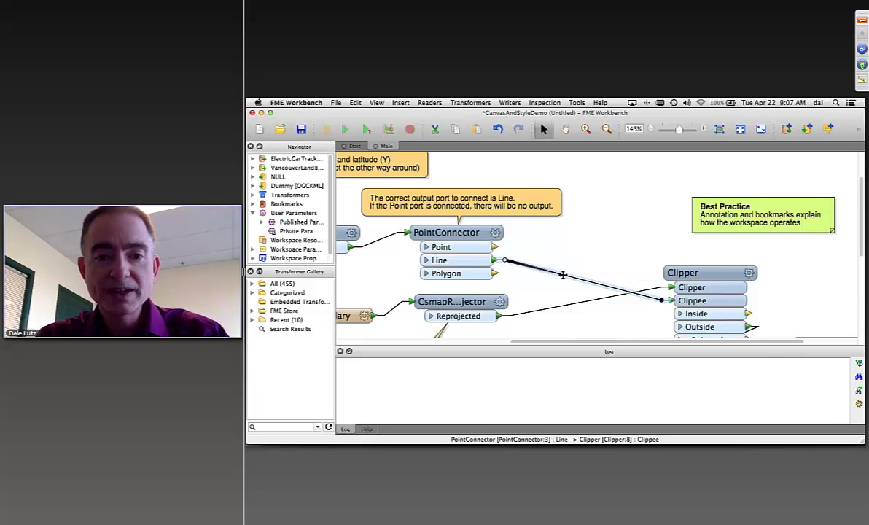
key("ctrl+v")
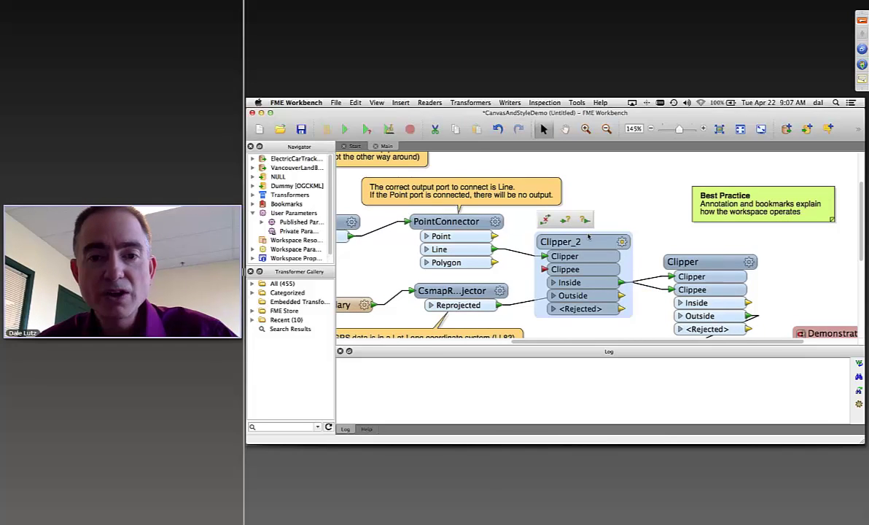
left_click_drag(589, 237, 602, 213)
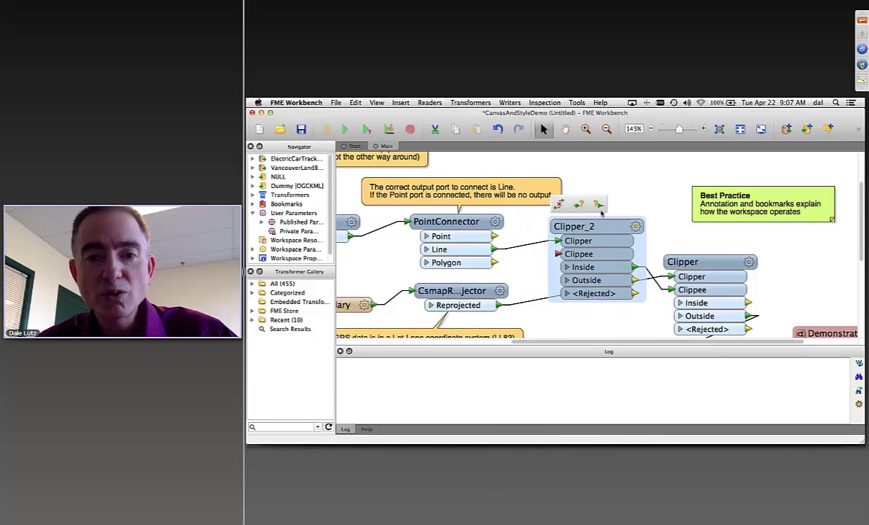
left_click(598, 205)
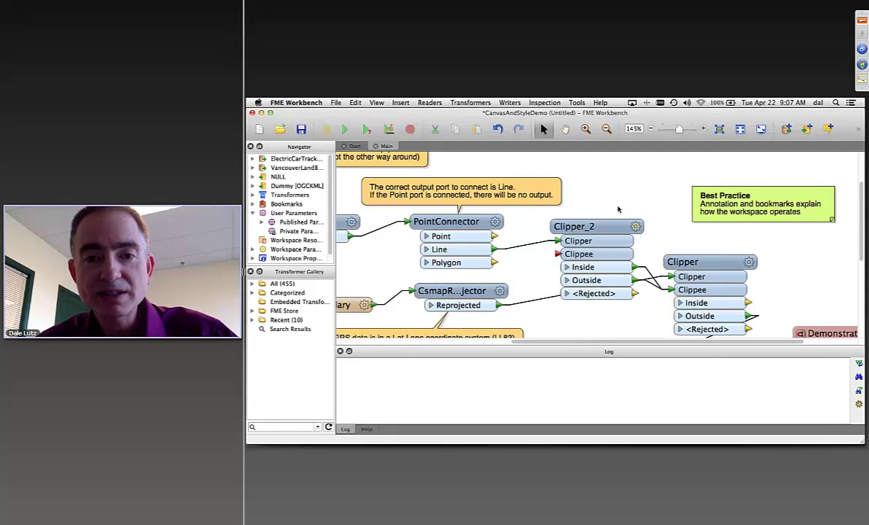
left_click(621, 228)
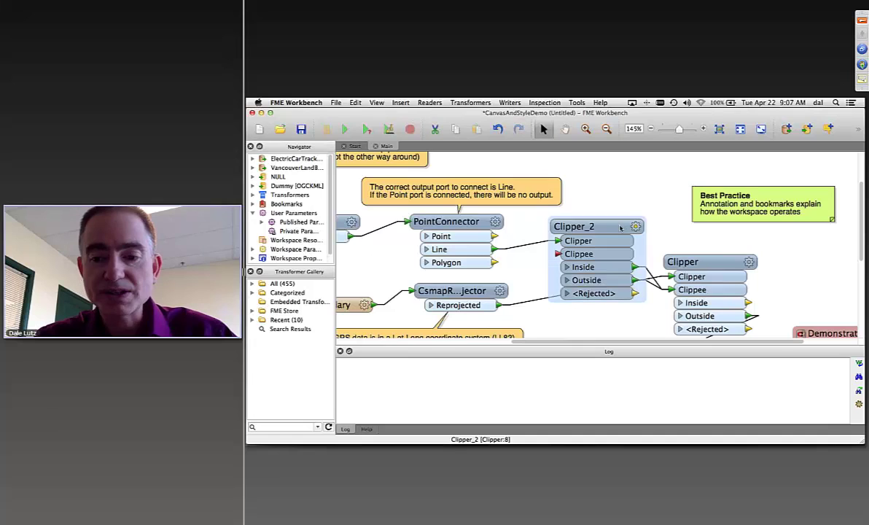
key("Delete")
Quick Add 'clipper' as Clipper_2, wiring Line only into its Clippee port
type("clipper")
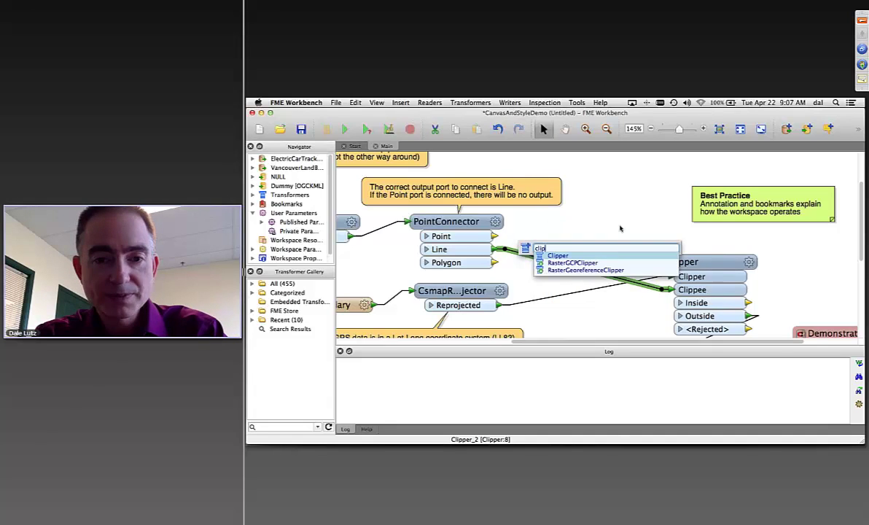
key("Return")
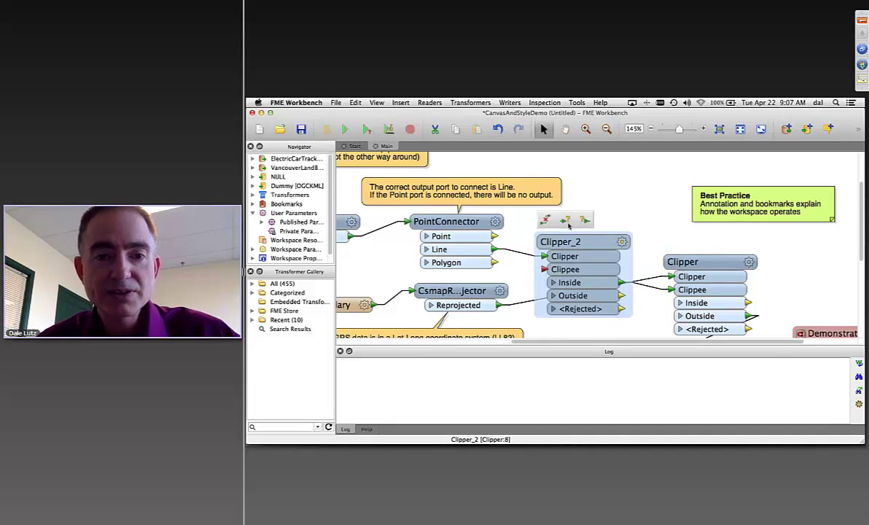
mouse_move(556, 200)
left_click(595, 203)
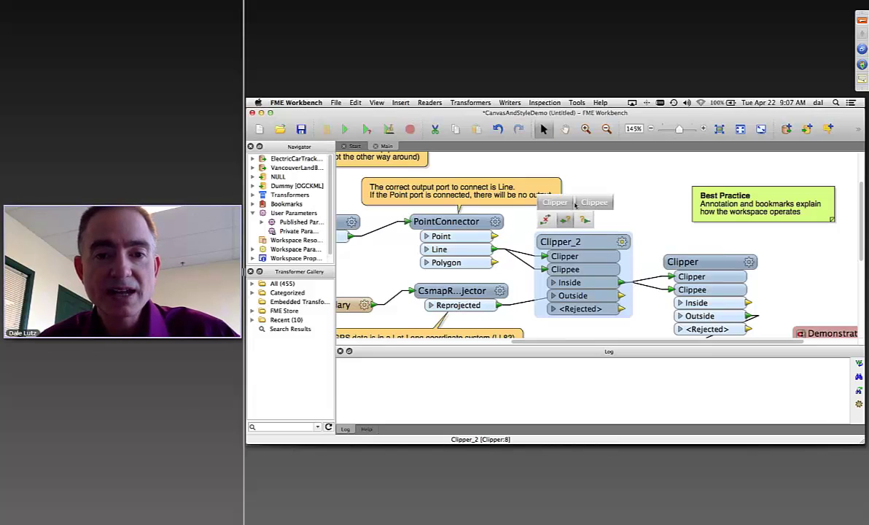
left_click(558, 203)
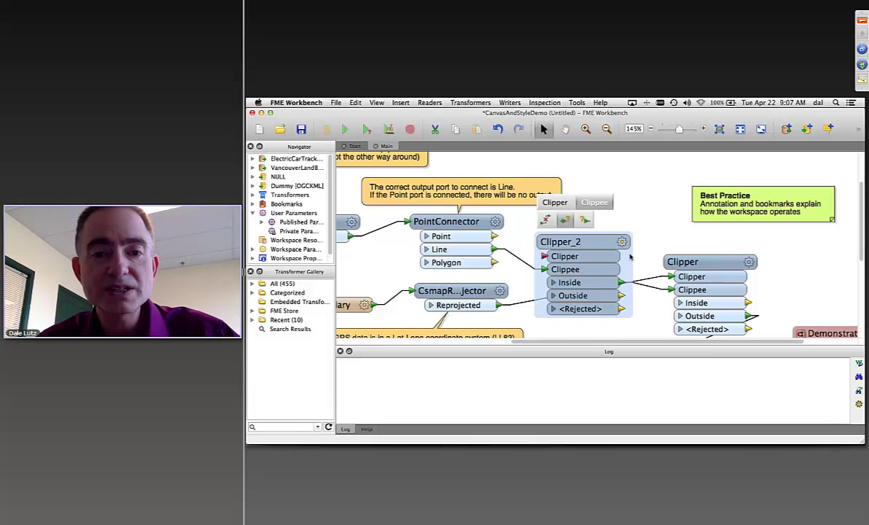
double_click(570, 241)
left_click(620, 394)
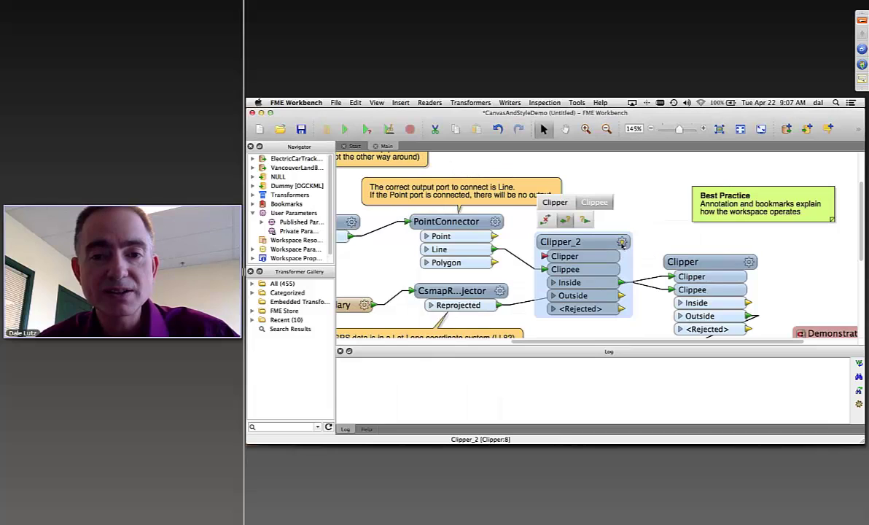
mouse_move(624, 245)
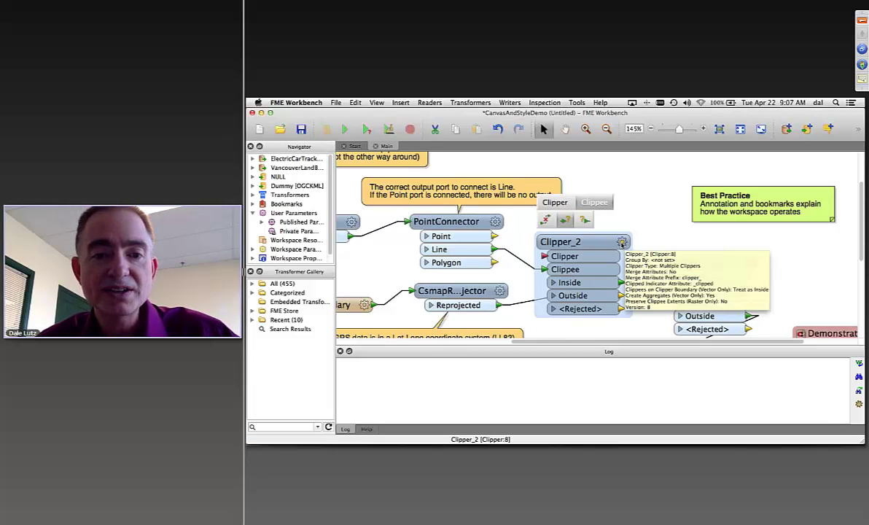
mouse_move(745, 266)
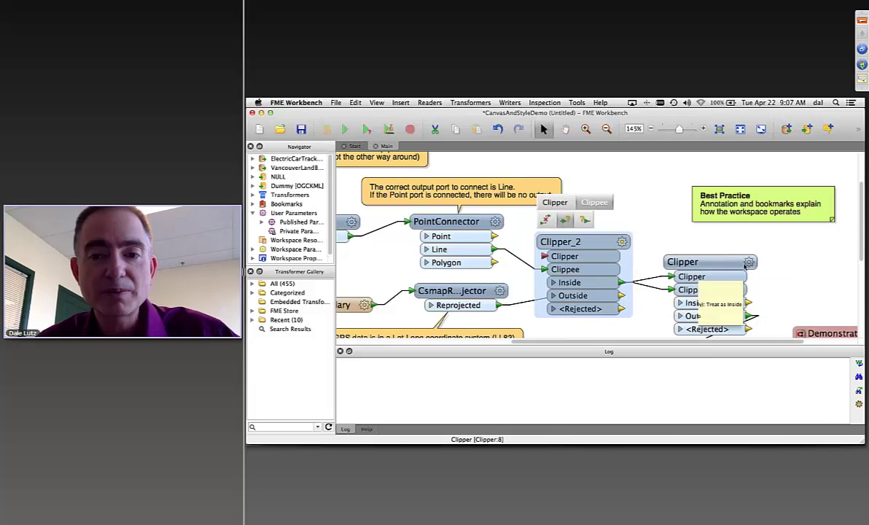
left_click(685, 240)
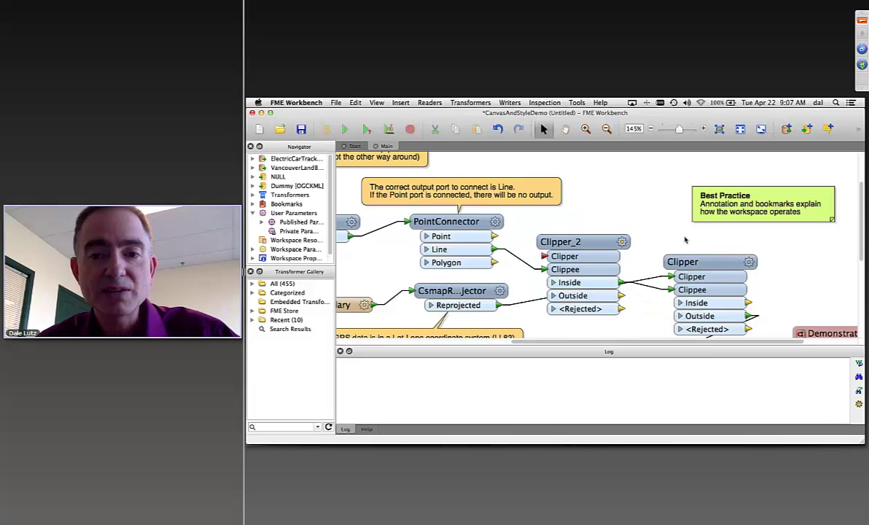
Quick Add a Bufferer with 'buff' and drop it onto the Reprojected-to-Clipper link
type("bu")
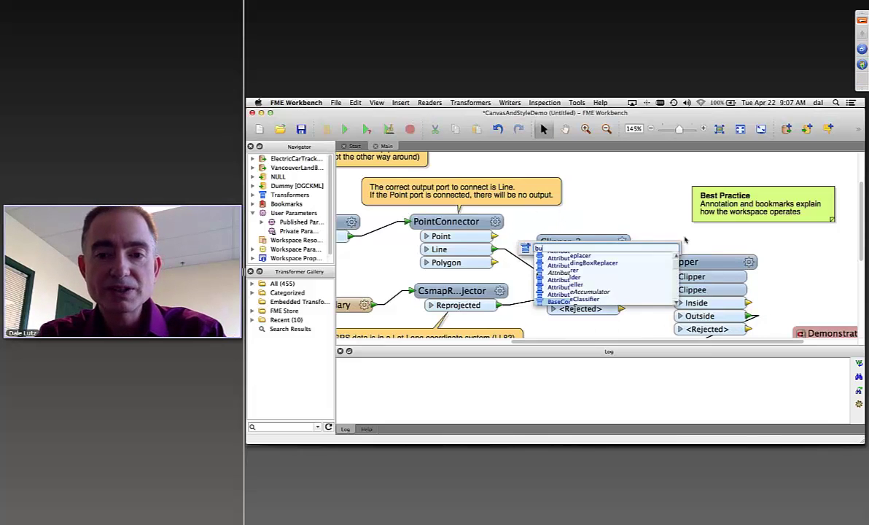
type("ff")
key("Return")
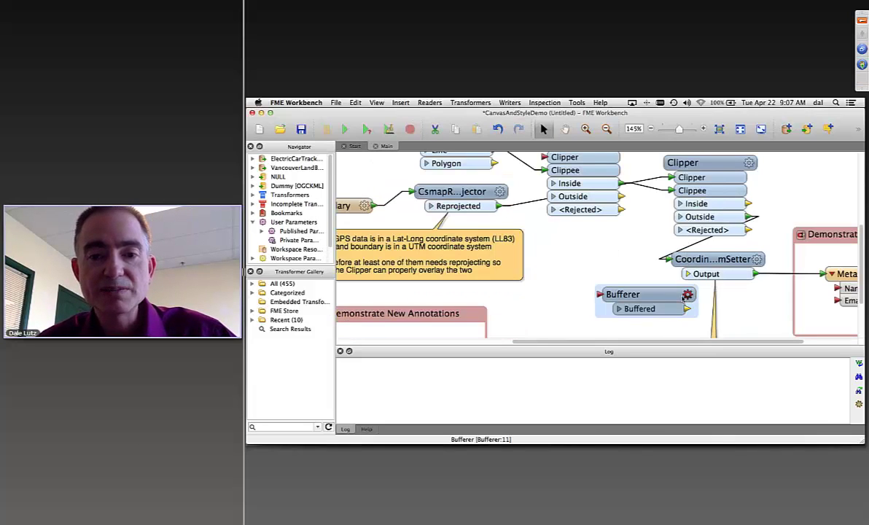
left_click_drag(665, 295, 619, 261)
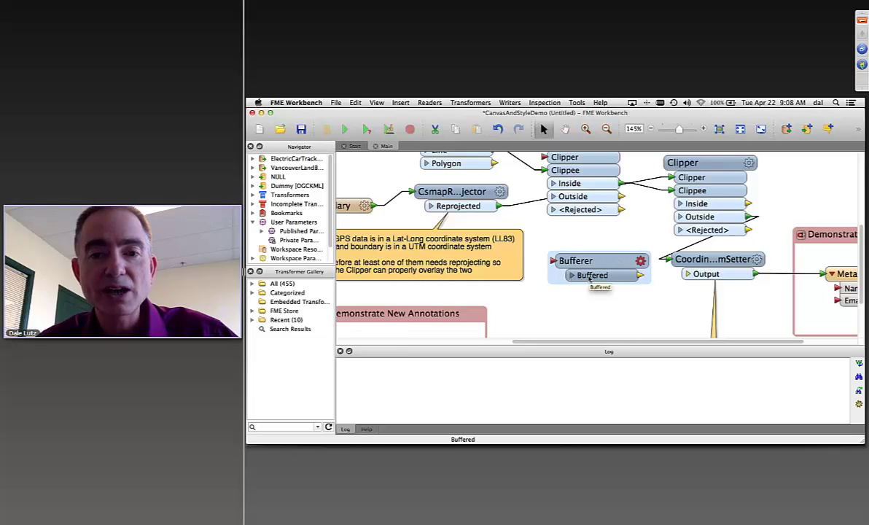
mouse_move(589, 269)
left_mouse_down()
mouse_move(563, 280)
mouse_move(595, 272)
left_mouse_up()
Add an attribute named 'dale' to the Bufferer's Buffered output, valued from AREA
right_click(596, 273)
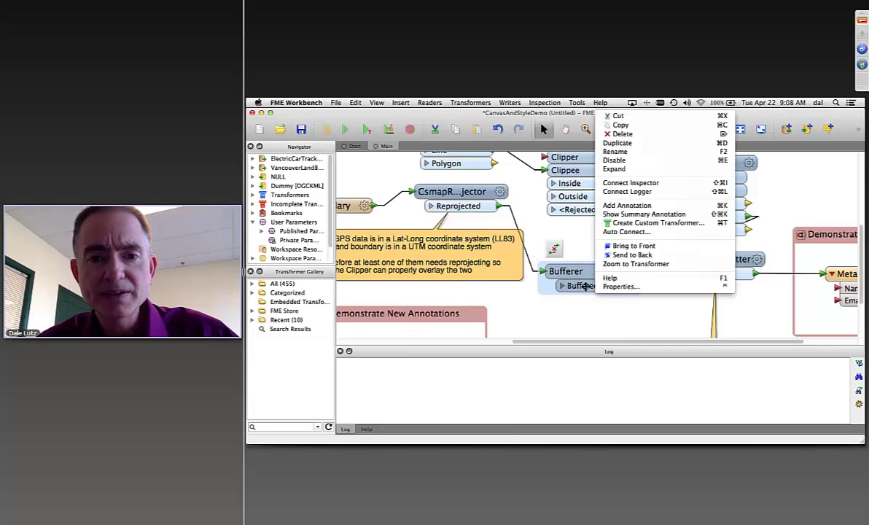
right_click(585, 286)
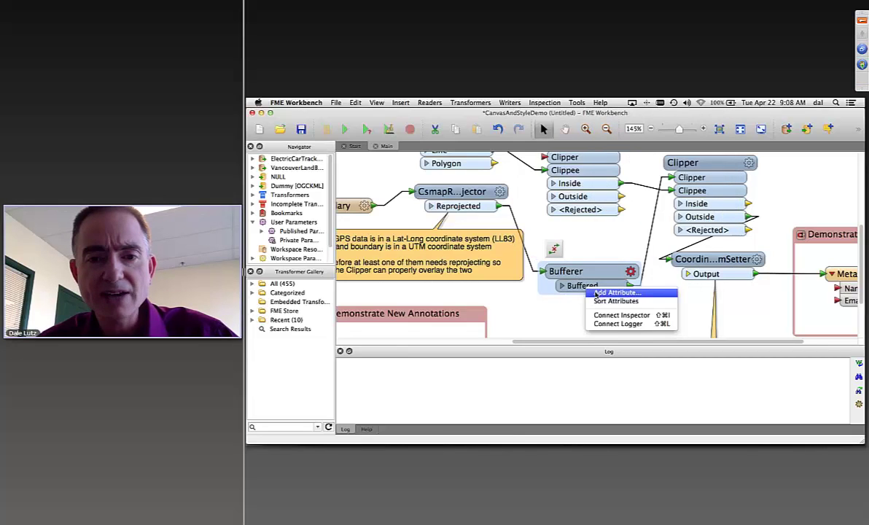
left_click(614, 293)
type("dale")
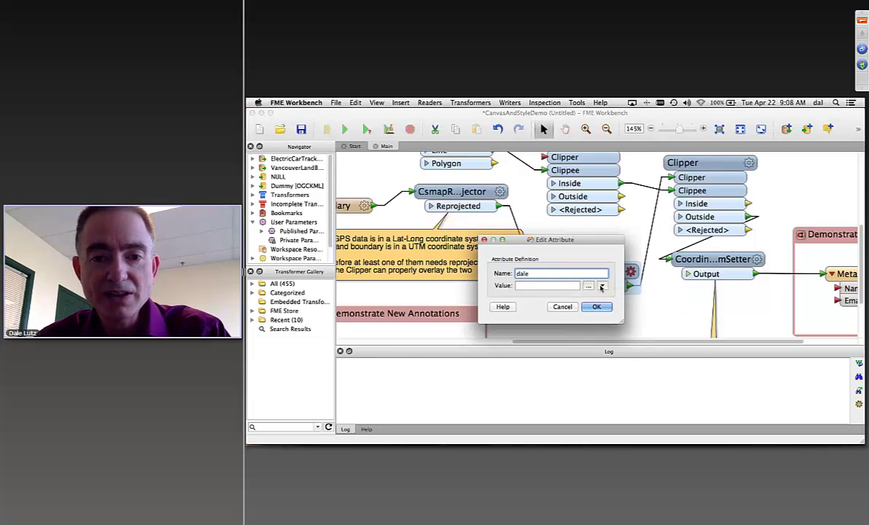
left_click(602, 285)
mouse_move(649, 296)
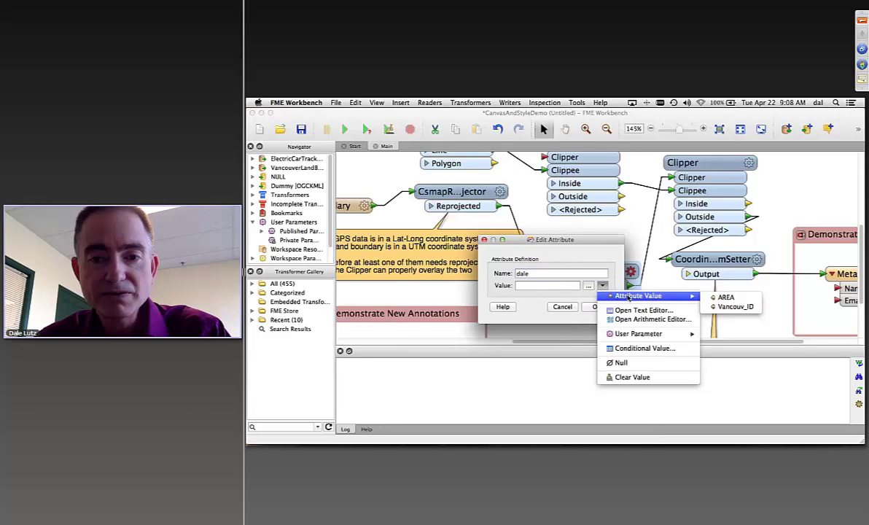
left_click(725, 299)
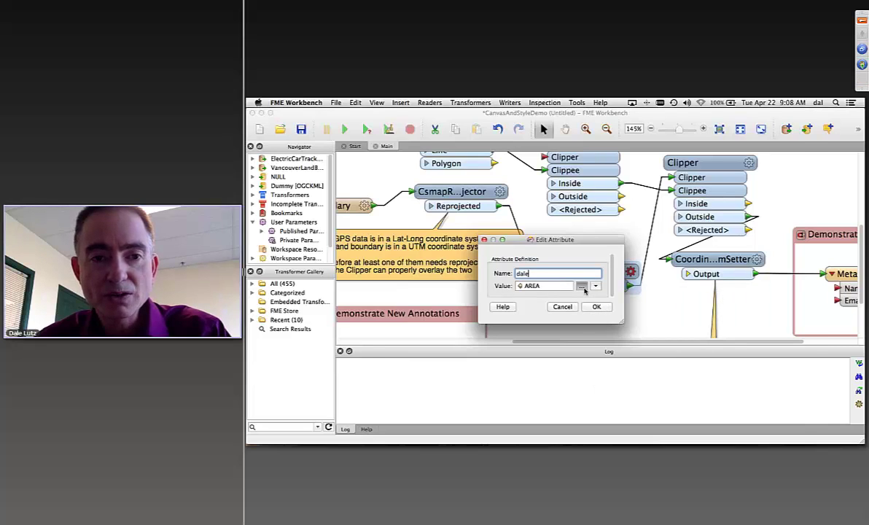
left_click(583, 287)
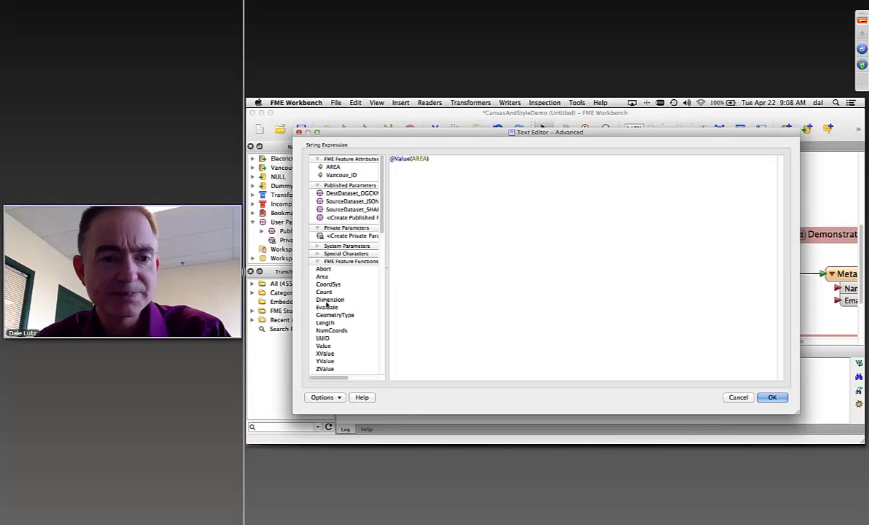
scroll(326, 305, "down", 10)
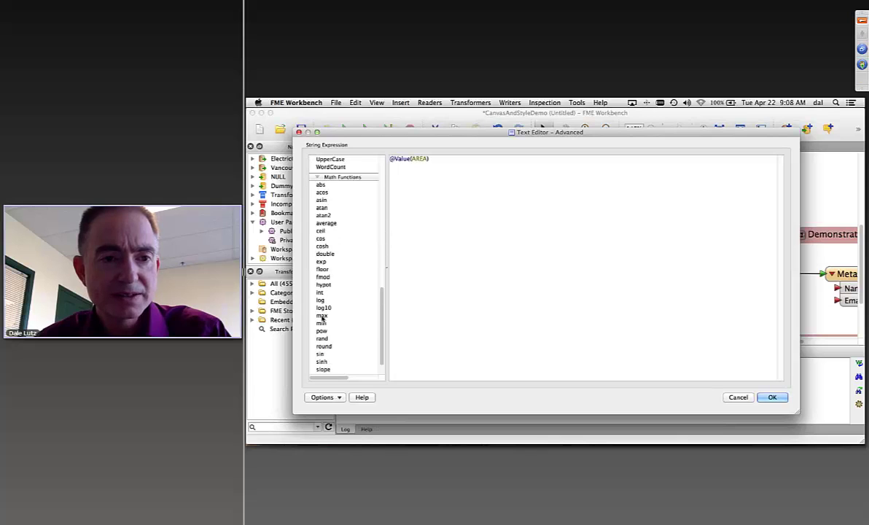
scroll(322, 317, "up", 3)
scroll(322, 317, "down", 5)
scroll(328, 299, "up", 10)
scroll(331, 283, "up", 5)
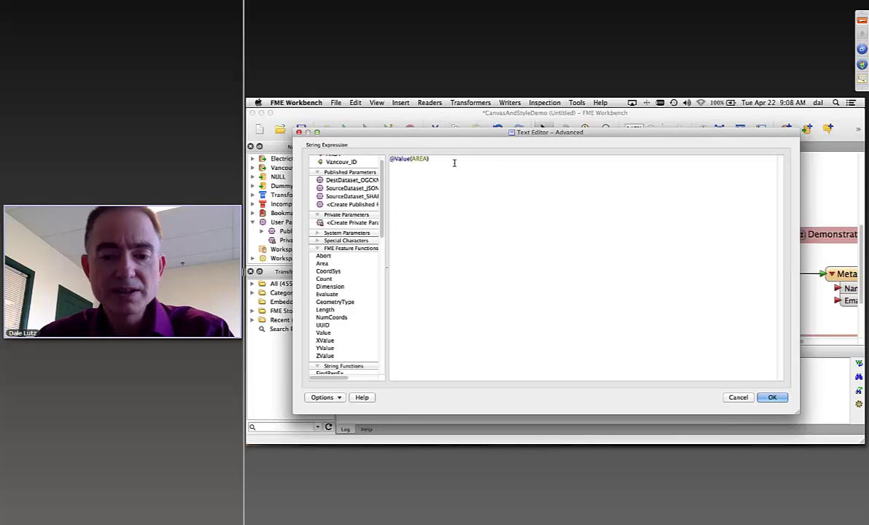
type("* 7")
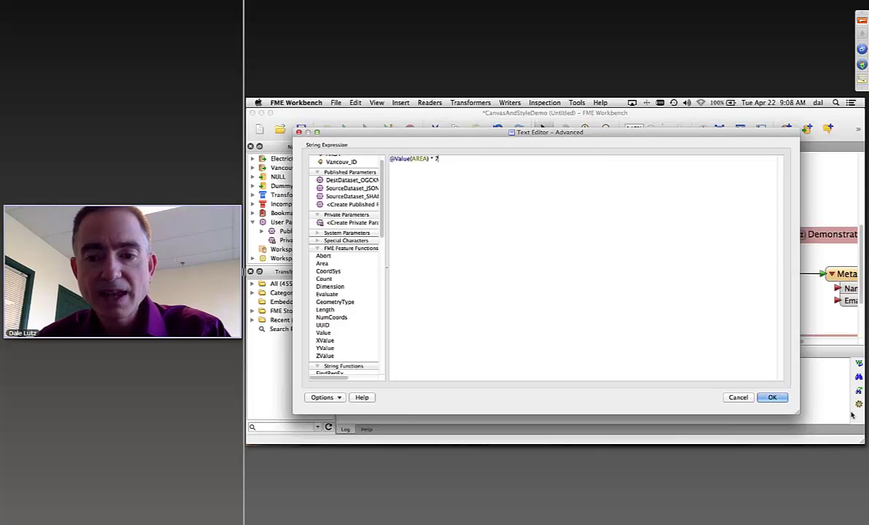
left_click(773, 398)
left_click(597, 306)
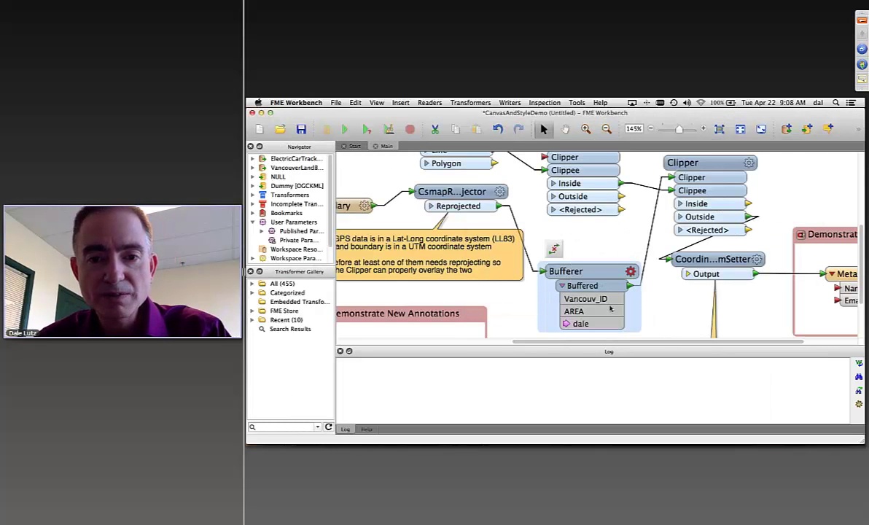
scroll(610, 310, "down", 1)
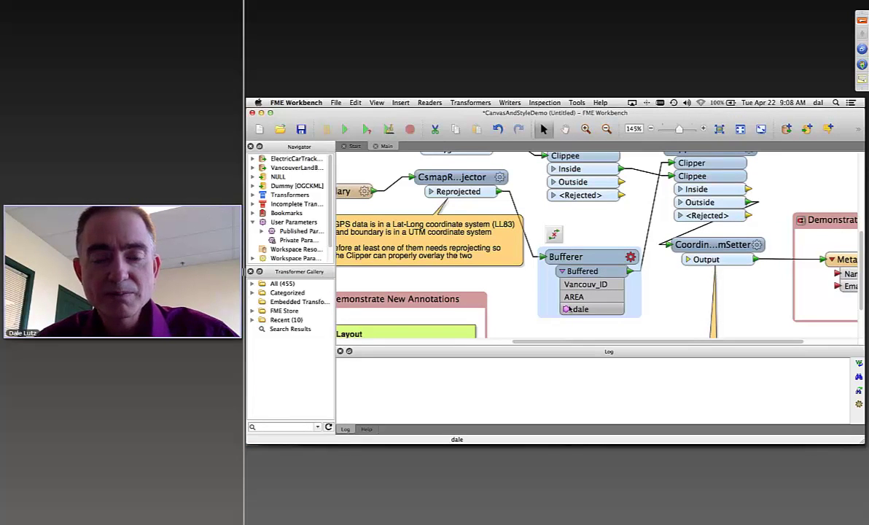
Collapse the Bufferer's attributes, move it down-left, and reattach its output to the Clipper port
left_click(561, 272)
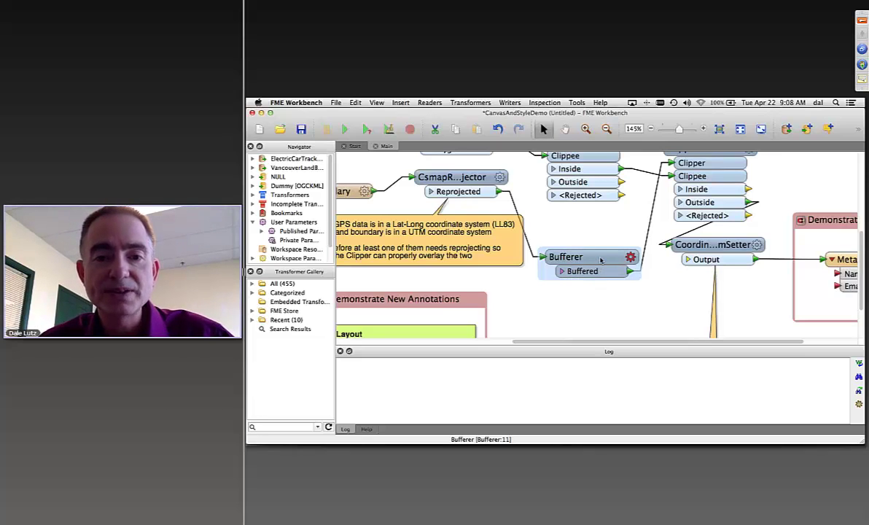
left_click_drag(601, 261, 543, 287)
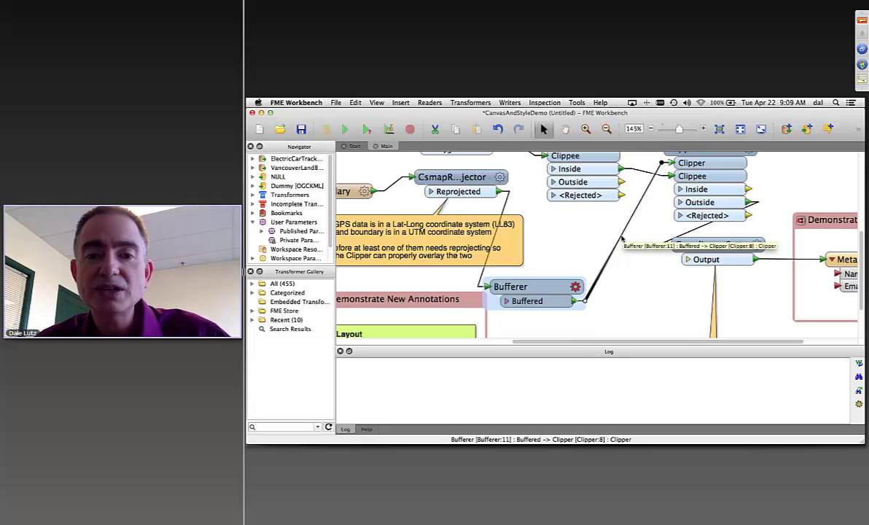
left_click_drag(622, 239, 586, 301)
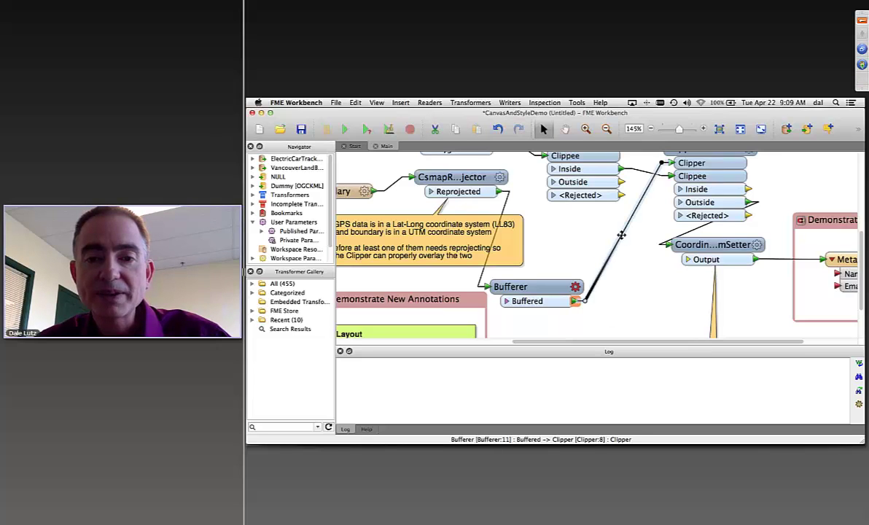
left_click(644, 296)
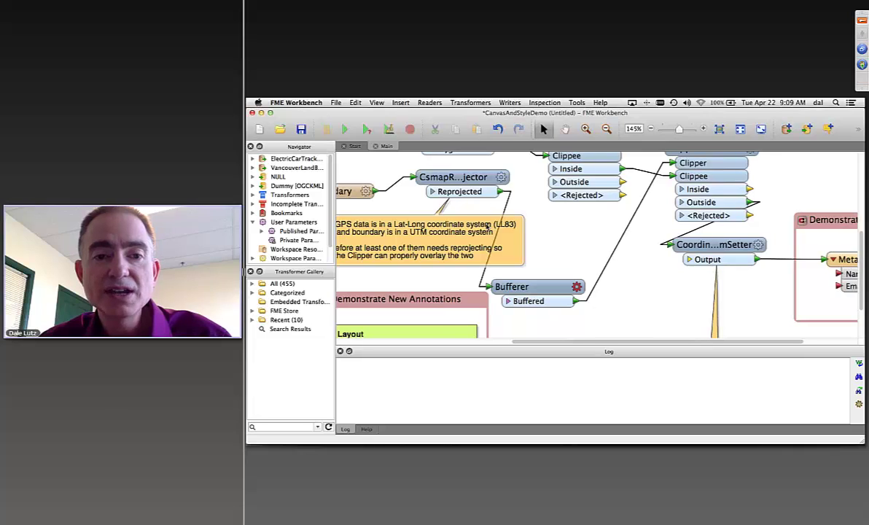
Quick Add a DatabaseUpdater by typing 'databaseu' and position it beside the Bufferer
scroll(496, 219, "left", 6)
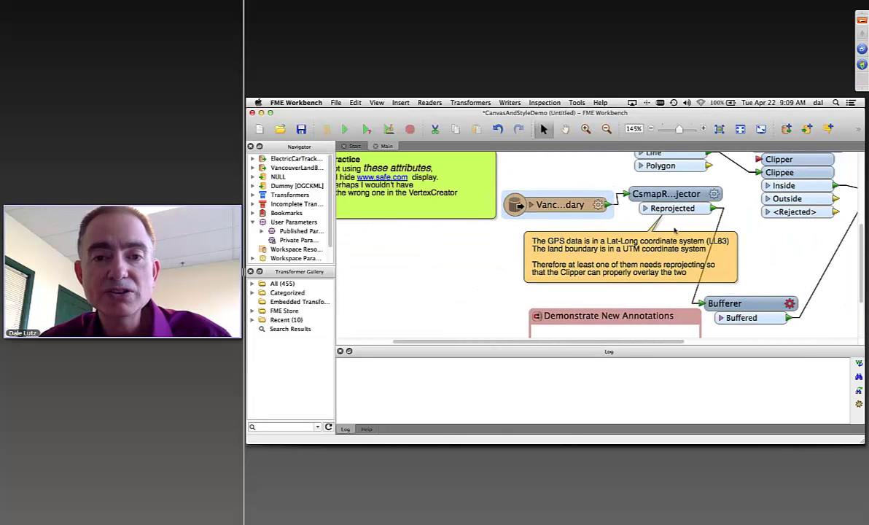
scroll(688, 248, "right", 3)
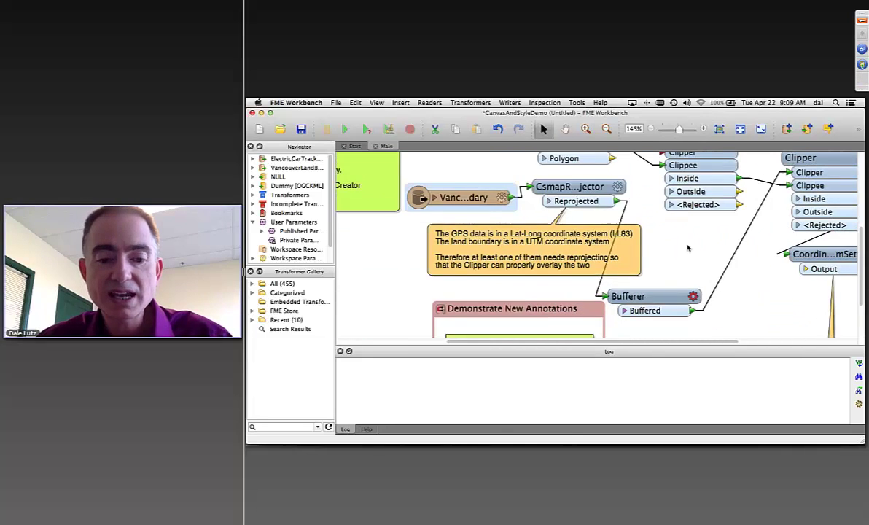
scroll(657, 255, "right", 5)
type("databseu")
key("BackSpace")
key("BackSpace")
key("BackSpace")
type("aseu")
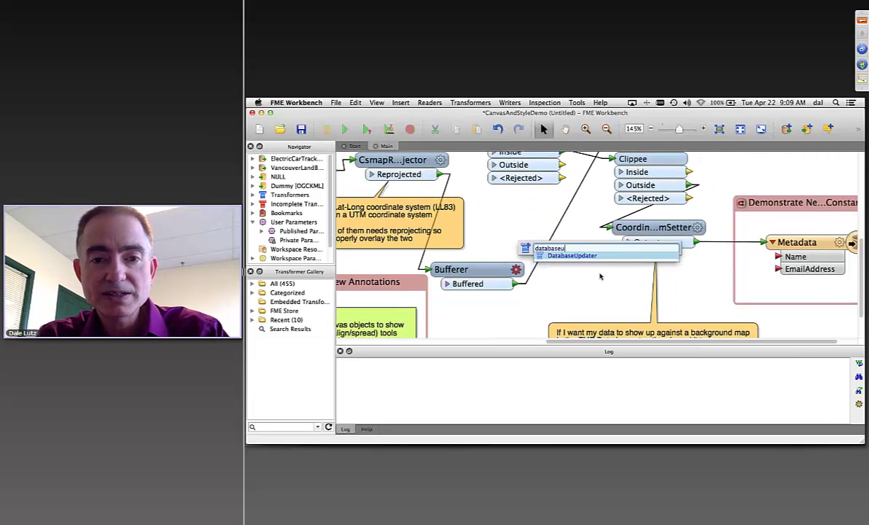
key("Return")
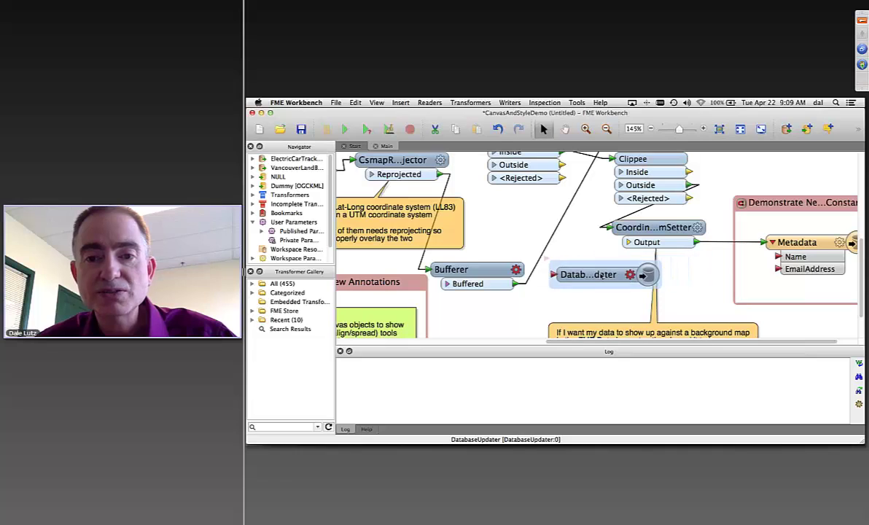
left_click_drag(604, 275, 656, 277)
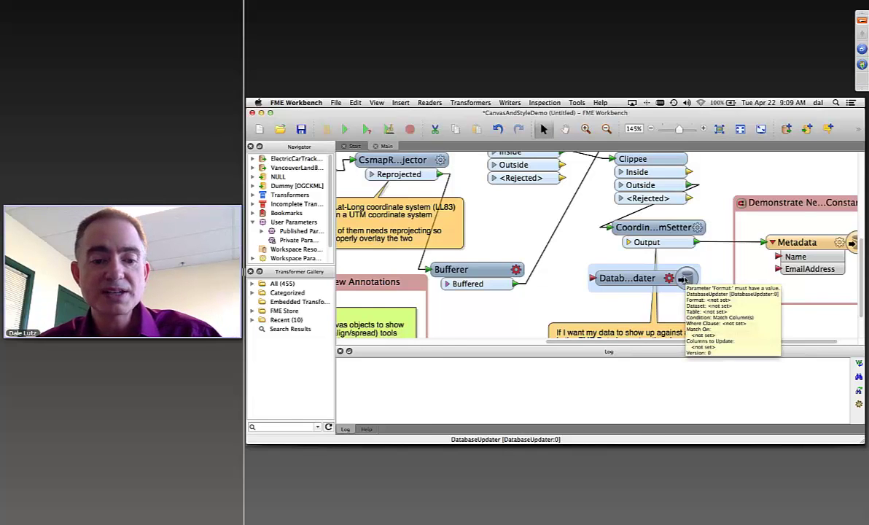
Switch to PowerPoint, present the Methodology slide, then advance to the following slide
key("super+Tab")
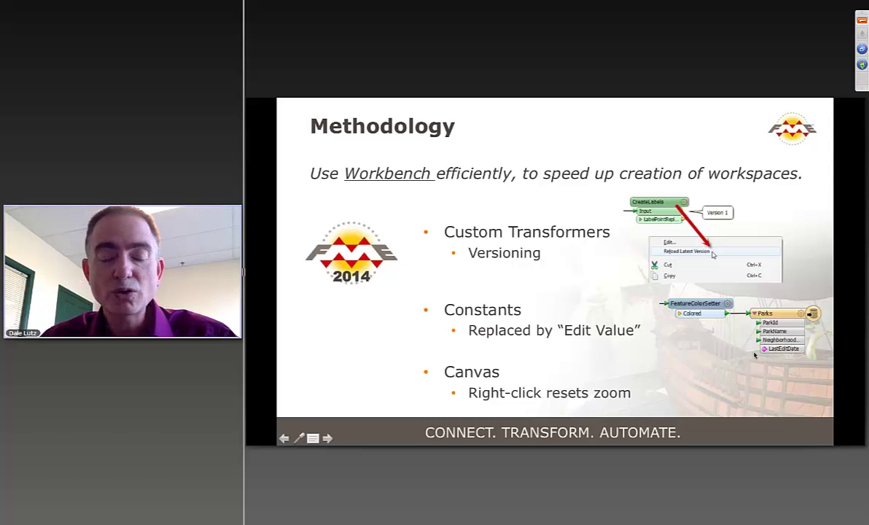
key("Right")
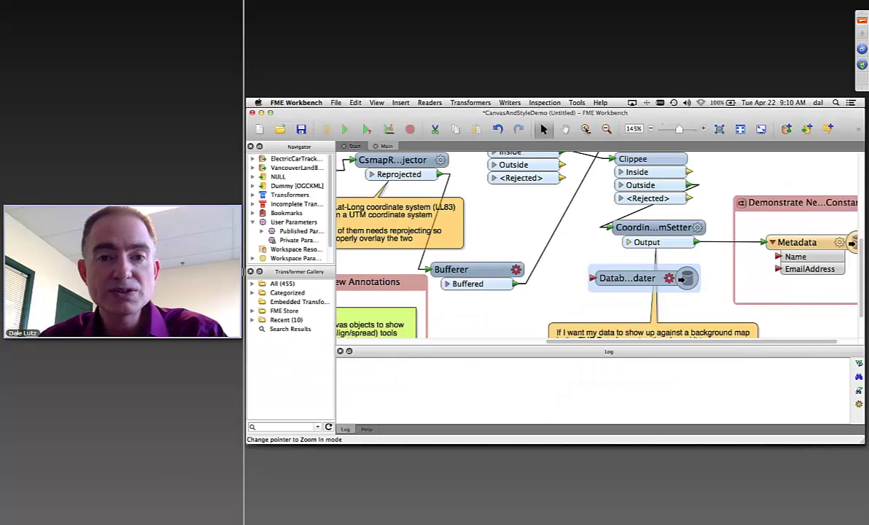
Zoom into the Bufferer and DatabaseUpdater area, restore the Select tool, and return to PowerPoint
left_click(585, 128)
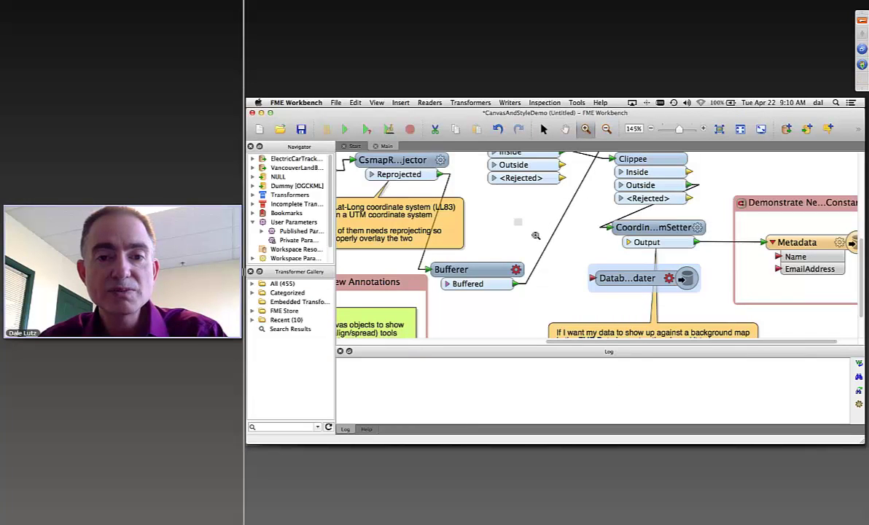
left_click_drag(478, 203, 588, 273)
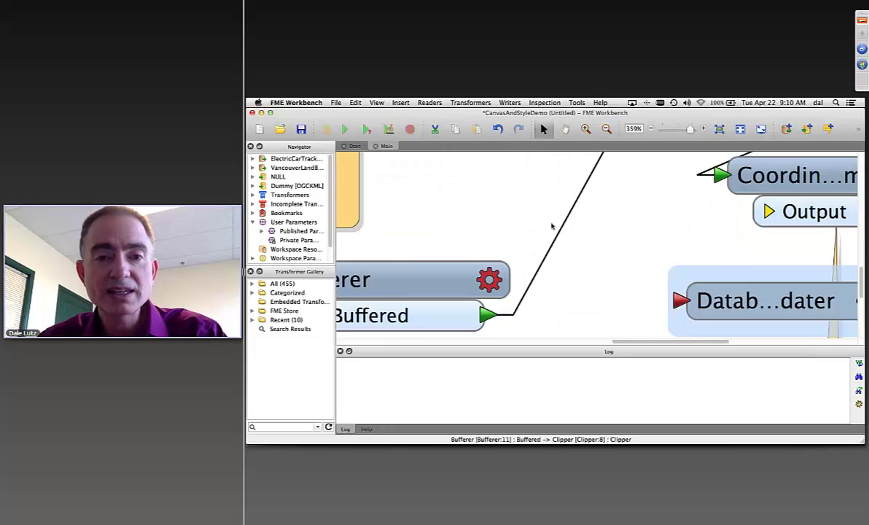
left_click(545, 129)
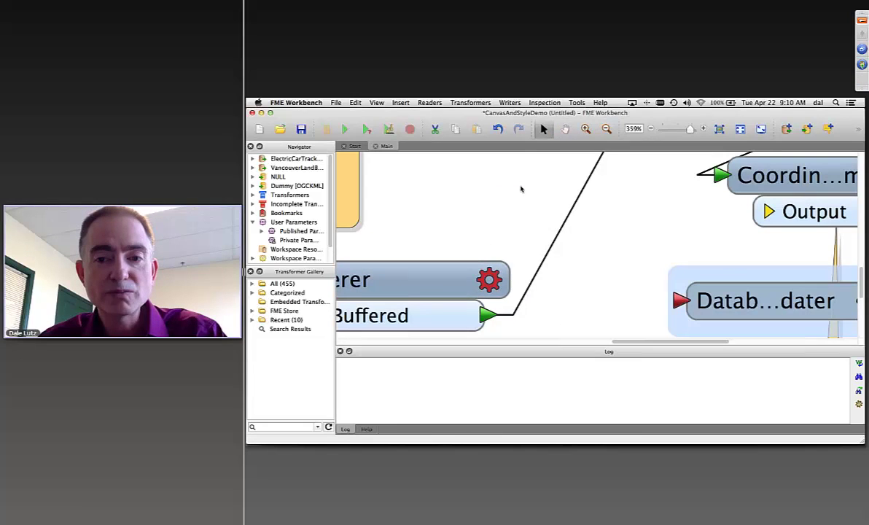
key("super+Tab")
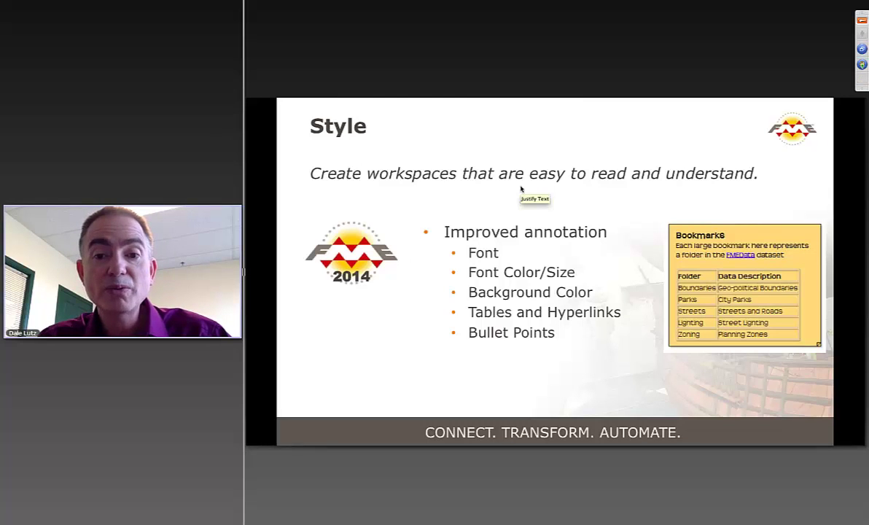
Advance from the Style slide to the annotated example workspace slide
key("Right")
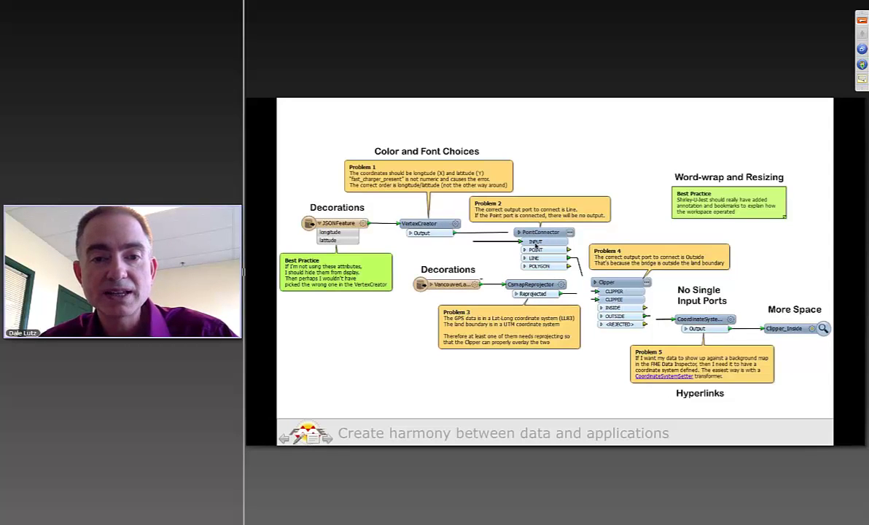
Step through the example workspace slide builds to the Performance slide
left_click(535, 245)
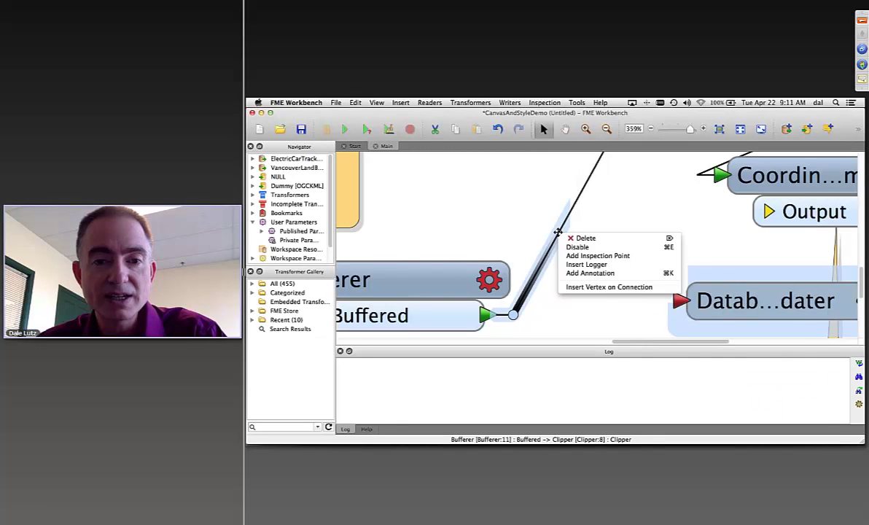
Add an inspection point on the Bufferer-to-Clipper connection
left_click(579, 256)
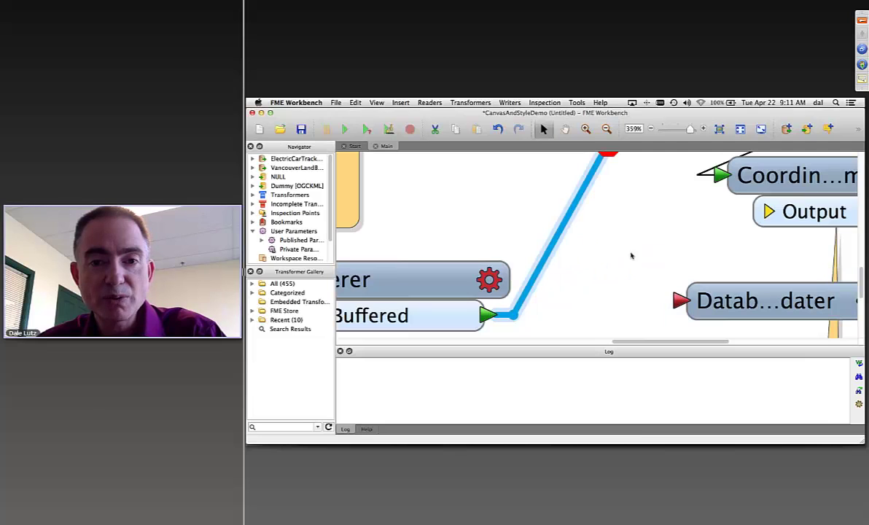
scroll(634, 251, "up", 3)
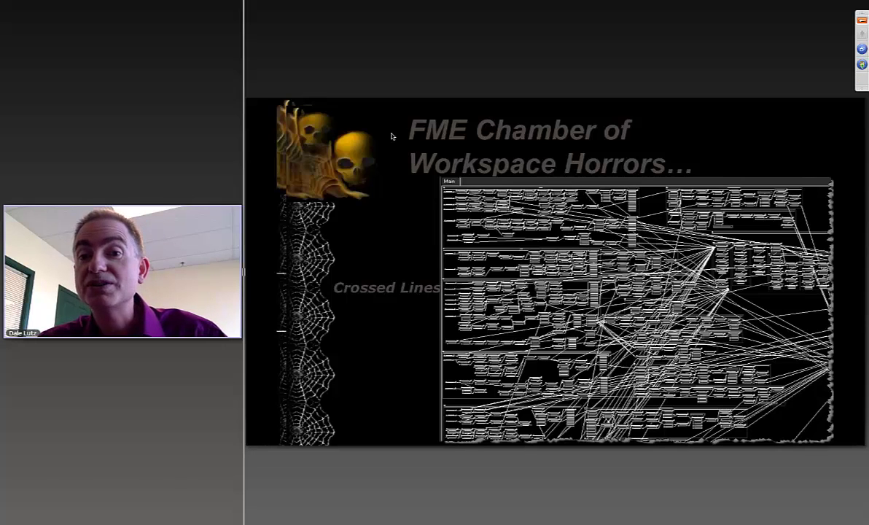
Advance from the Workspace Horrors slide to the FME Bureau of Investigation closing slide
key("Right")
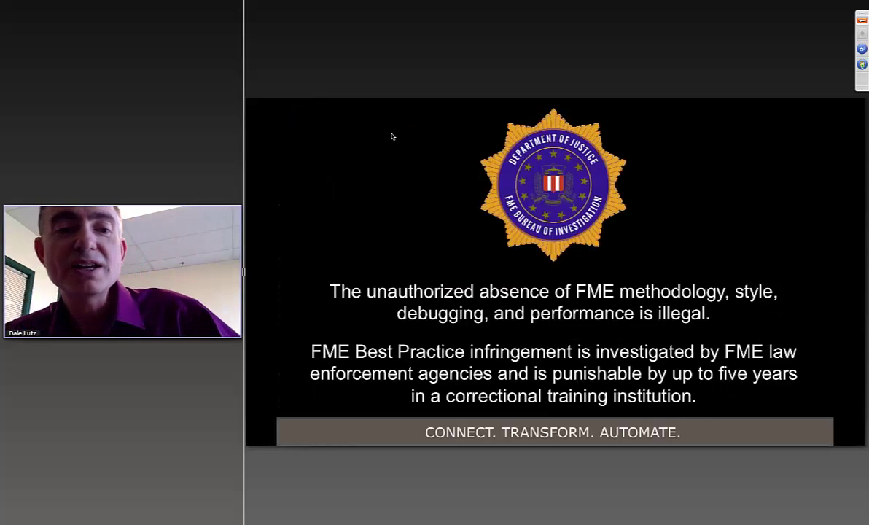